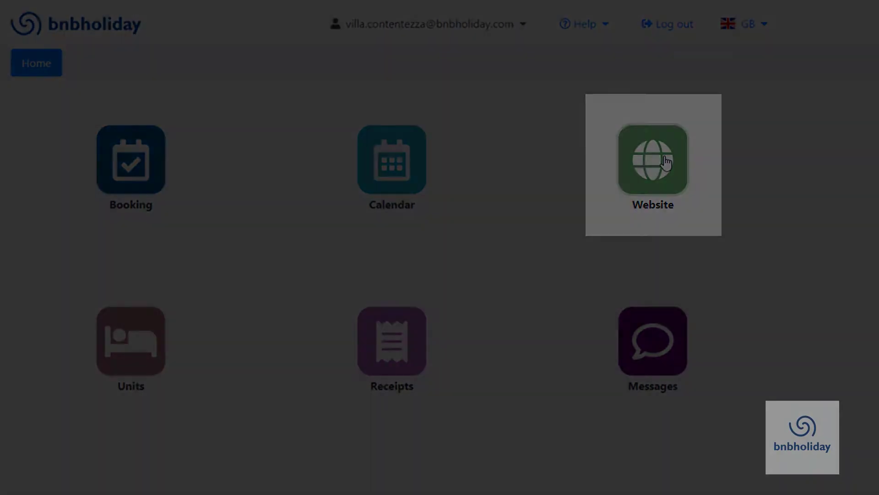
Step: Open the website editor and set the Business Name to Villa Contentezza
click(666, 162)
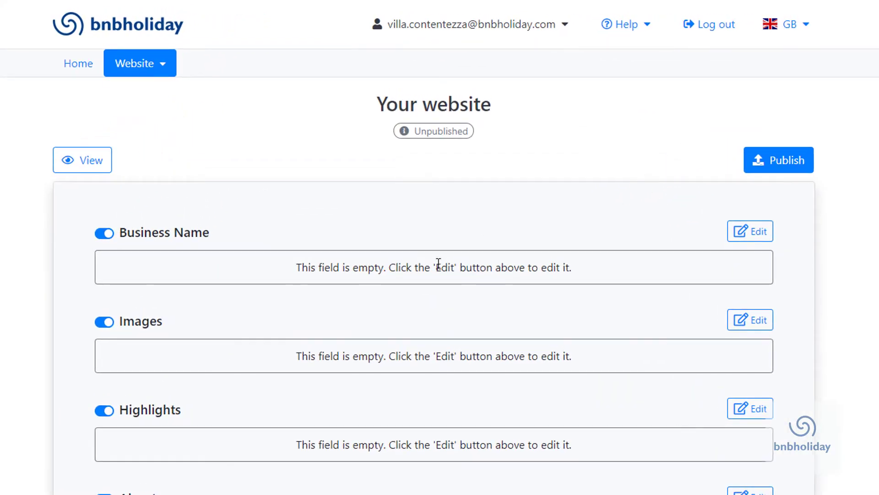
click(743, 231)
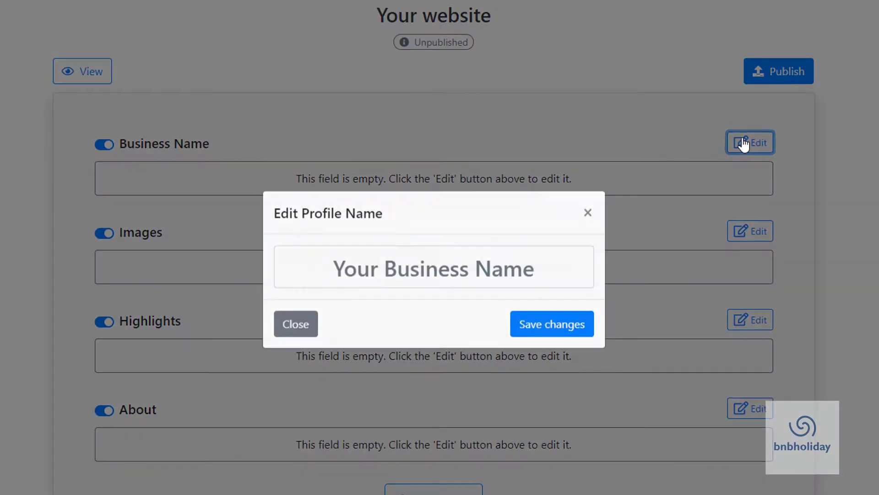
text(Villa Contentezza)
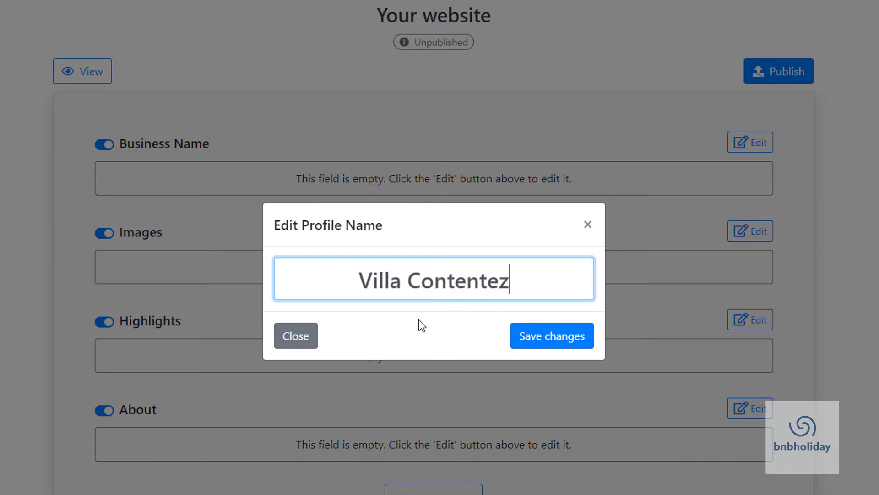
click(554, 347)
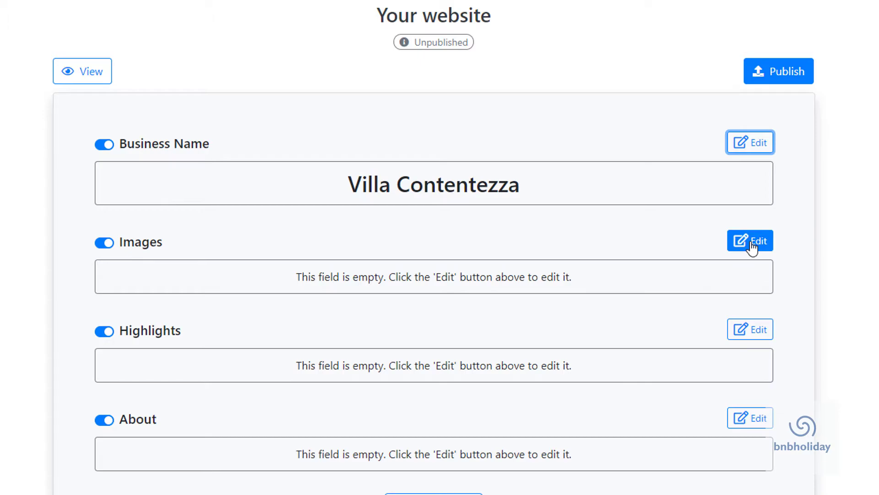
Step: Upload all five villa photos to the Images section and save them
click(752, 243)
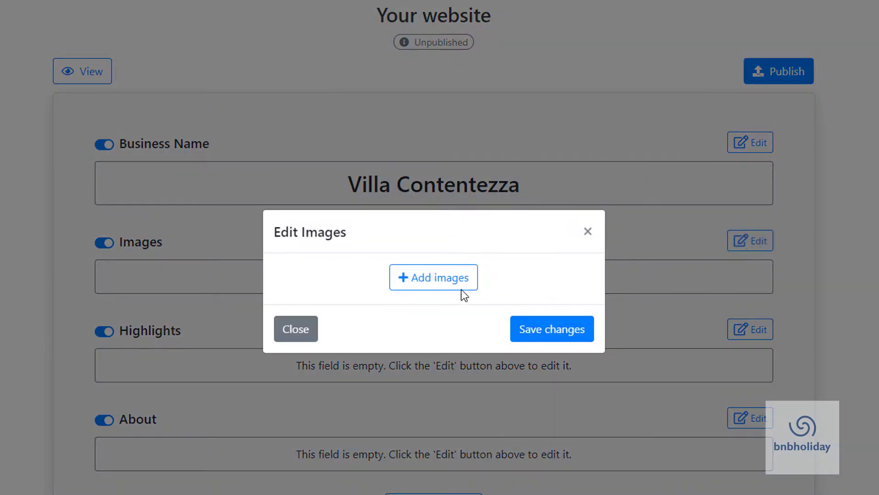
click(457, 283)
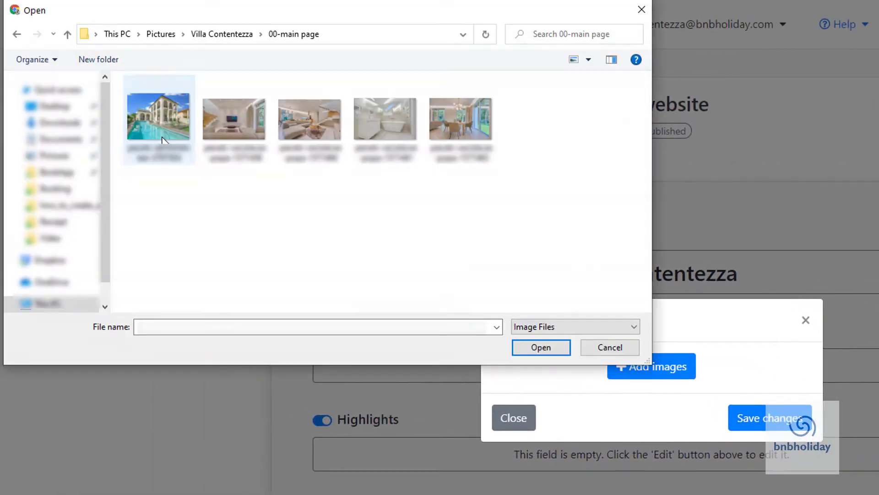
click(162, 138)
key(shift+Right)
key(shift+Right)
key(shift+Right)
key(shift+Right)
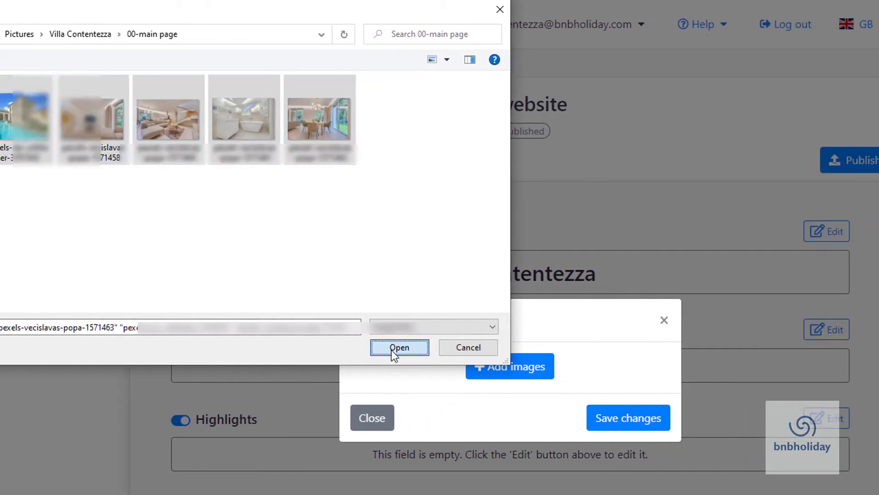
click(541, 347)
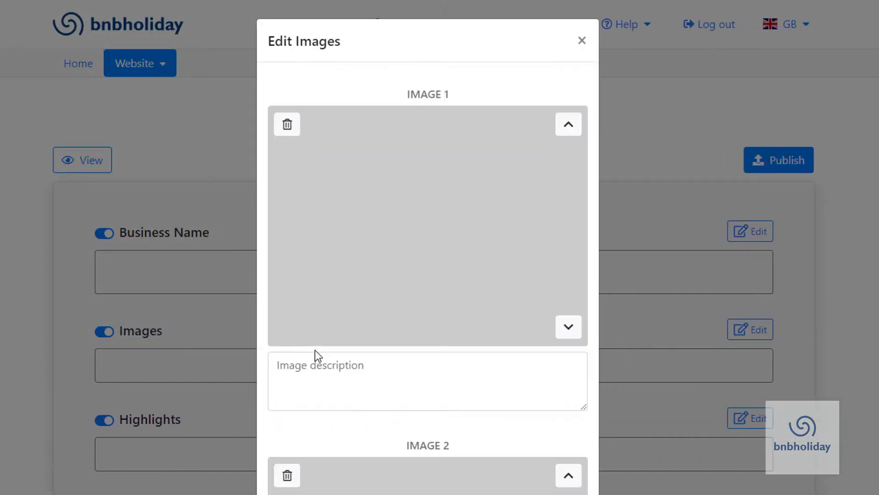
scroll(418, 377, down, 20)
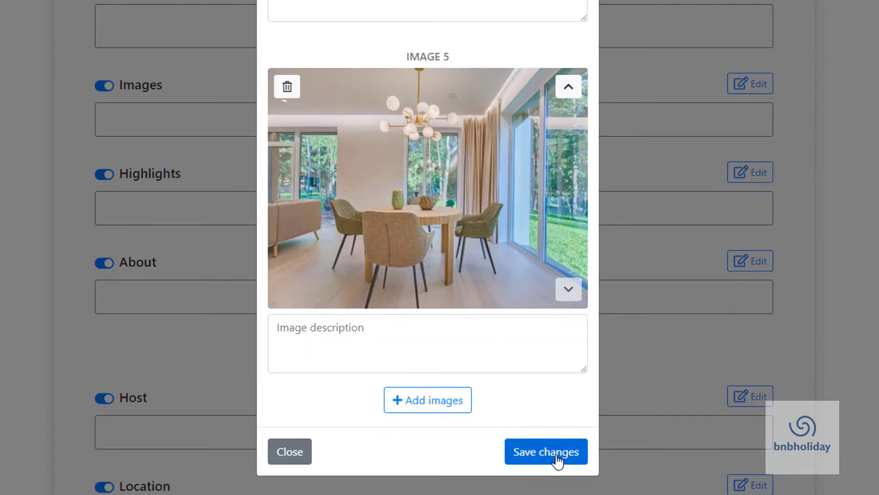
click(557, 453)
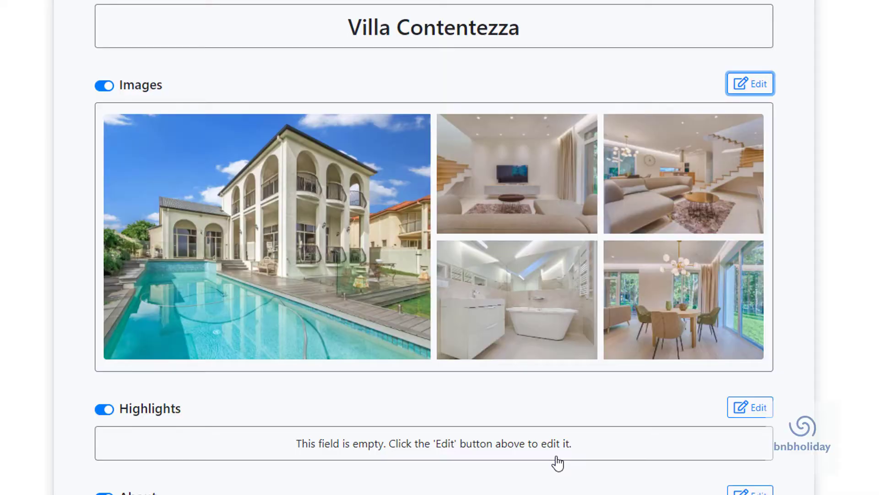
scroll(557, 461, down, 6)
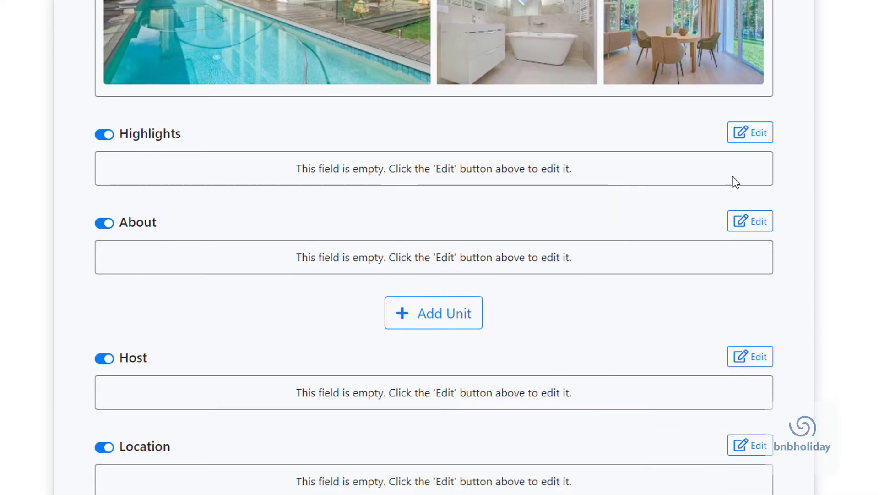
Step: Add 'Close to the beach' to the villa's highlights and save them
click(755, 142)
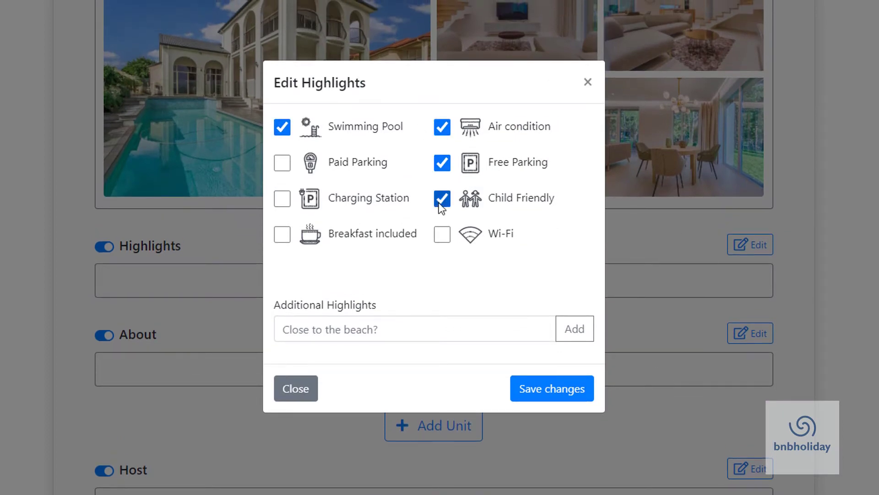
click(361, 328)
text(Clo)
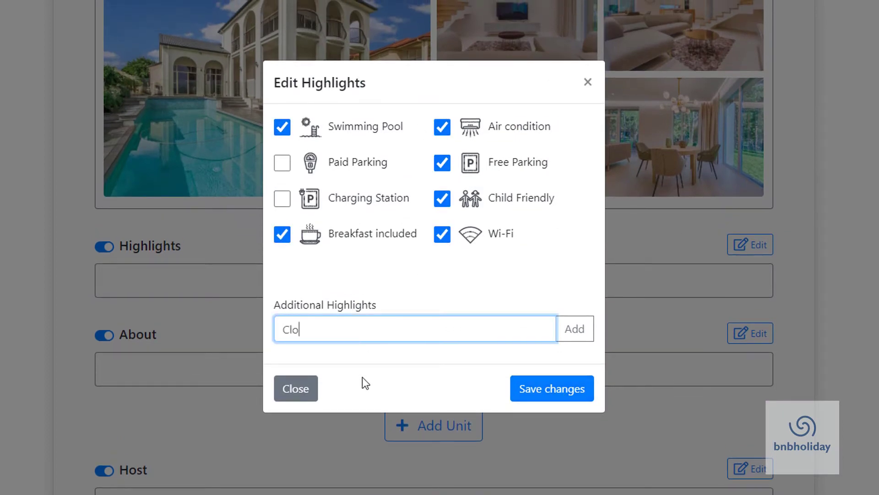
text(se to the beach)
click(575, 329)
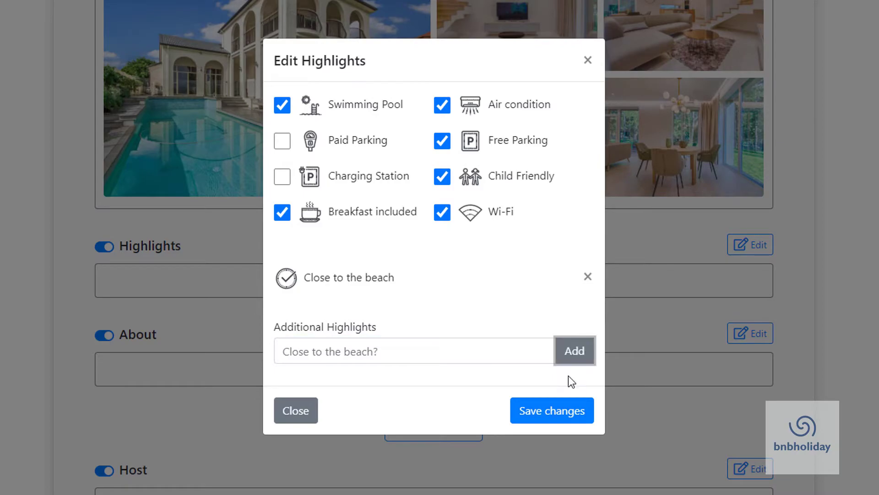
click(554, 411)
Step: Write the About text describing Villa Contentezza as a family-owned residence
scroll(556, 413, down, 4)
click(750, 224)
text(Villa Contentezza is a family owned residence run)
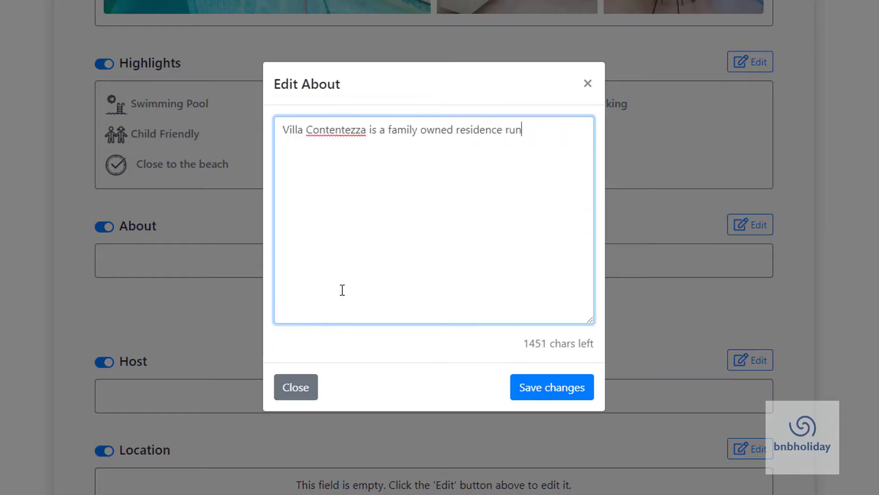
text( by Faustina and Jake. We have designed everything so that you can relax completely while staying with us. Our region is famous for relaxation, fun activities, great food and beautiful surroundings.)
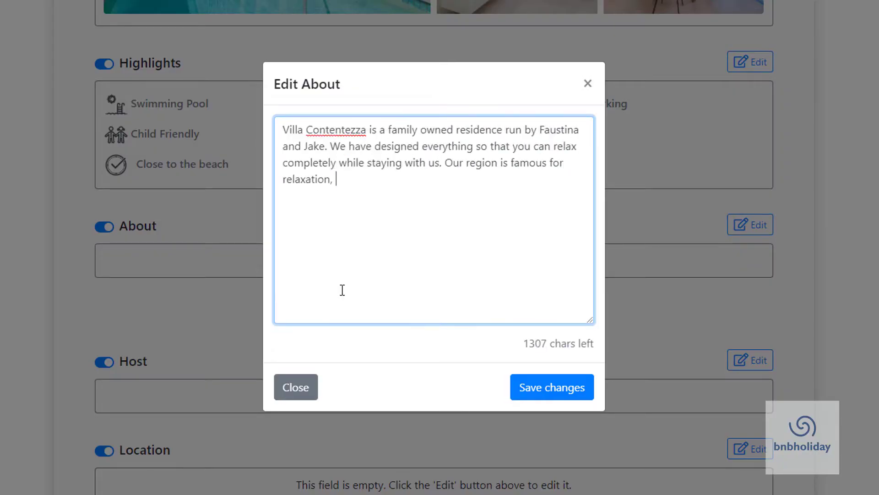
click(575, 393)
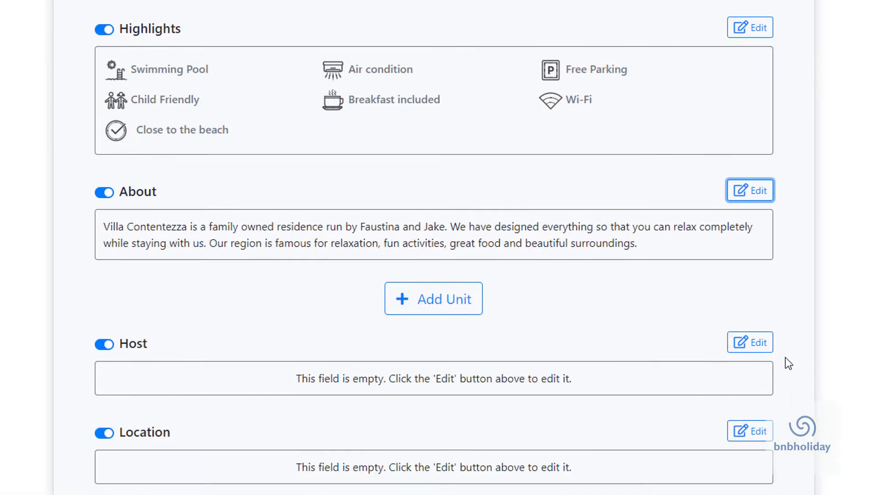
Step: Give the host a profile photo and mark English and Spanish as spoken languages
click(767, 381)
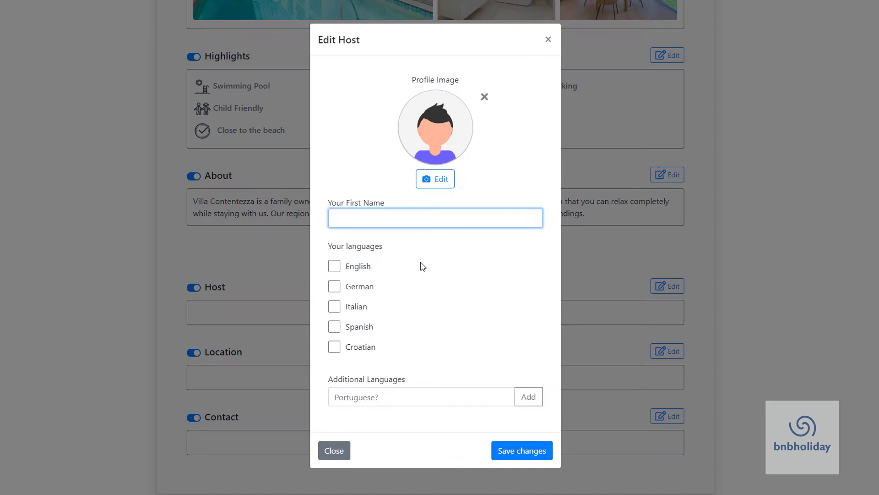
click(428, 182)
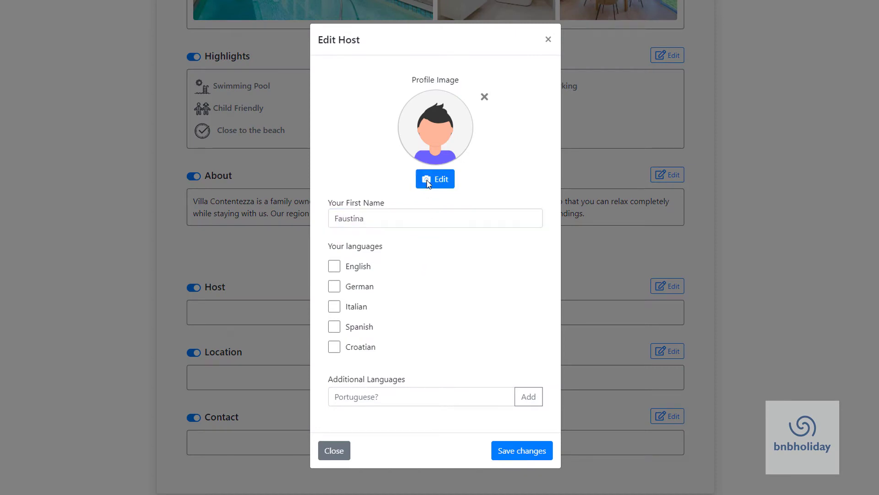
double_click(398, 82)
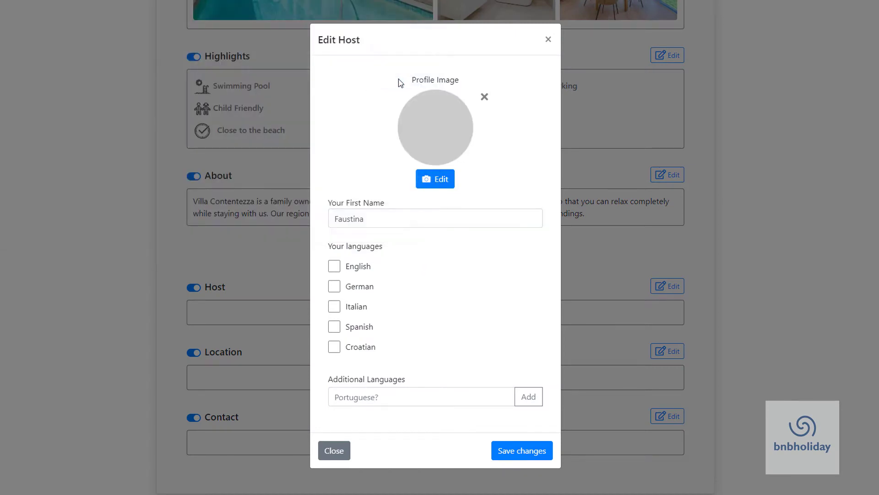
click(335, 267)
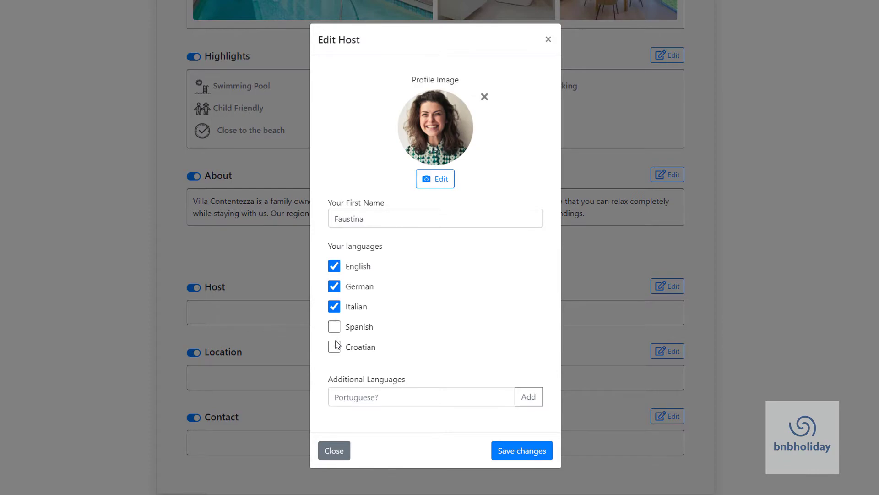
click(334, 327)
click(522, 450)
scroll(526, 453, down, 2)
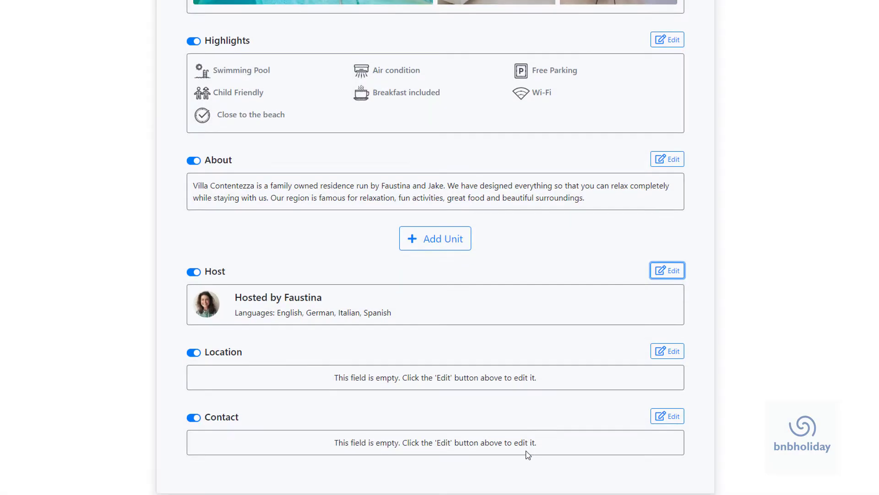
click(667, 351)
click(412, 162)
Step: Set the villa's location to Italy with street address and city, and save
text(Italy)
click(389, 208)
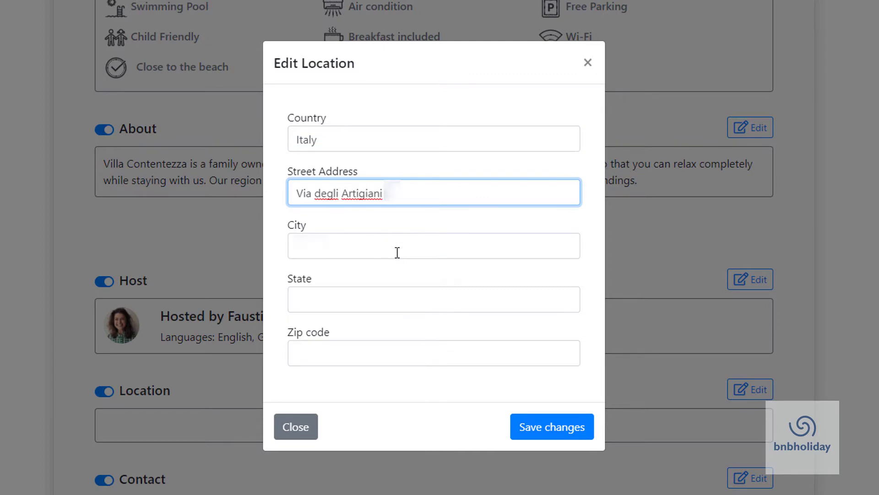
click(398, 252)
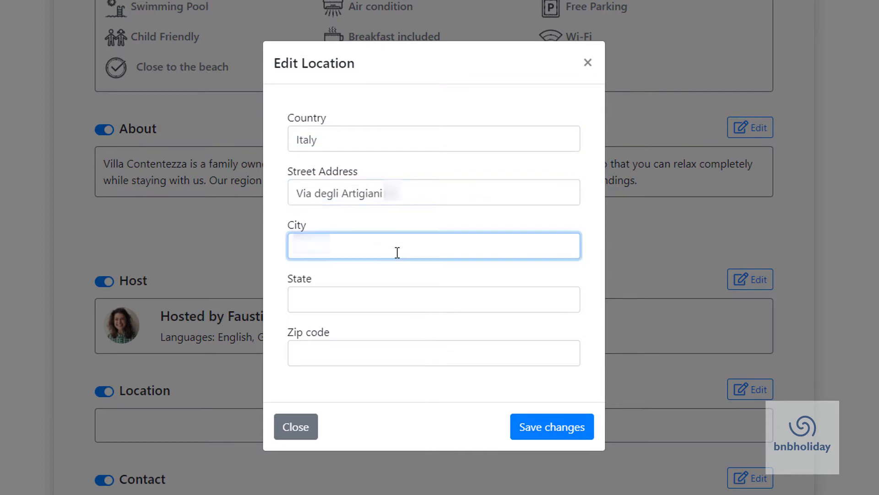
click(557, 433)
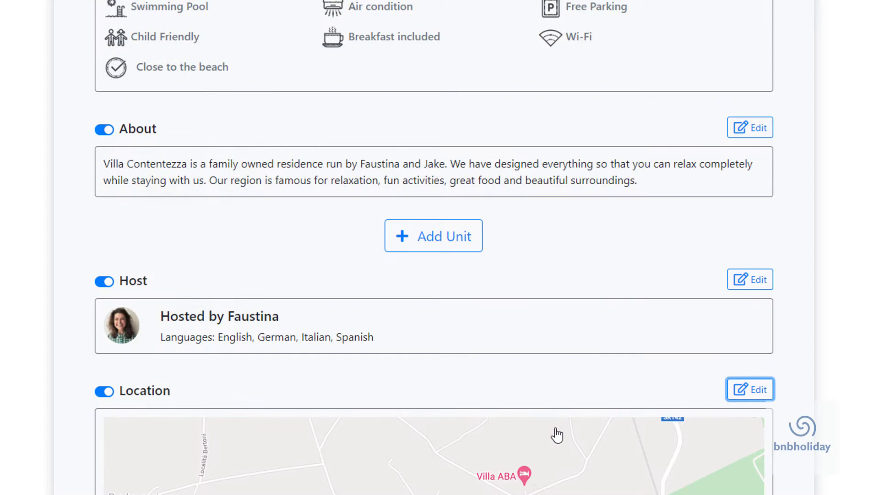
scroll(601, 483, down, 3)
scroll(601, 483, down, 4)
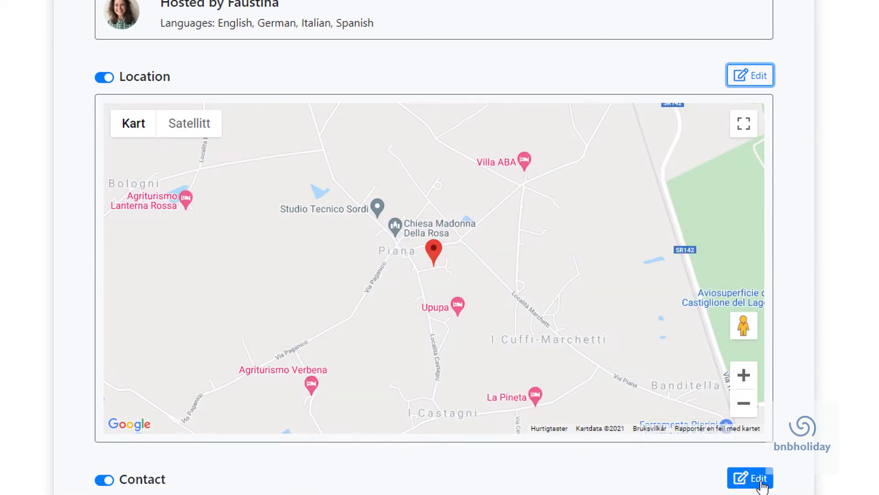
scroll(751, 477, down, 3)
Step: Enter the contact street address and phone number in the Contact section
click(762, 362)
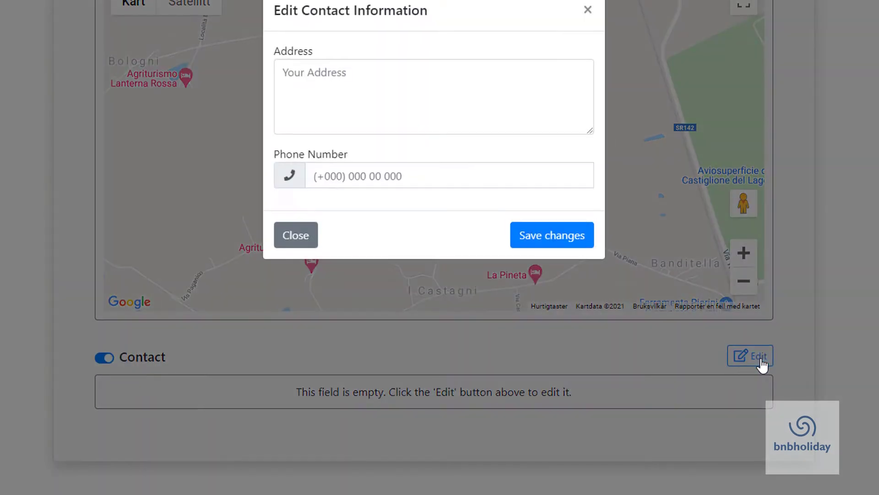
click(346, 209)
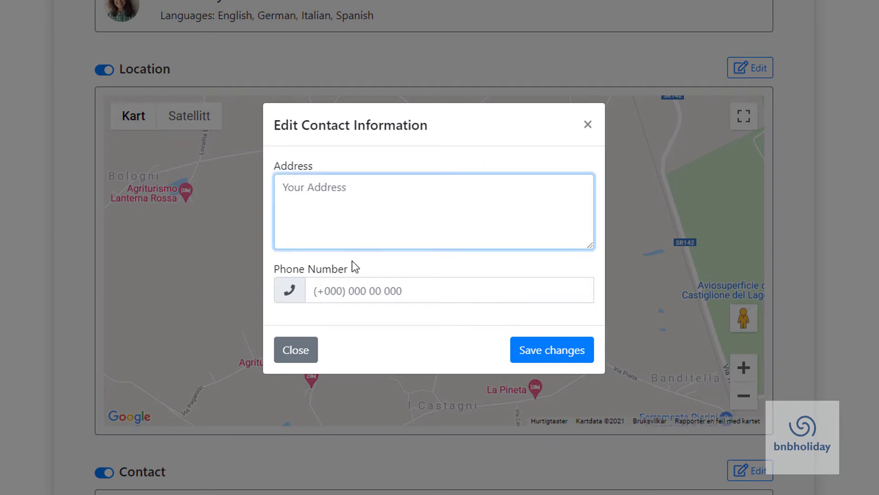
click(364, 296)
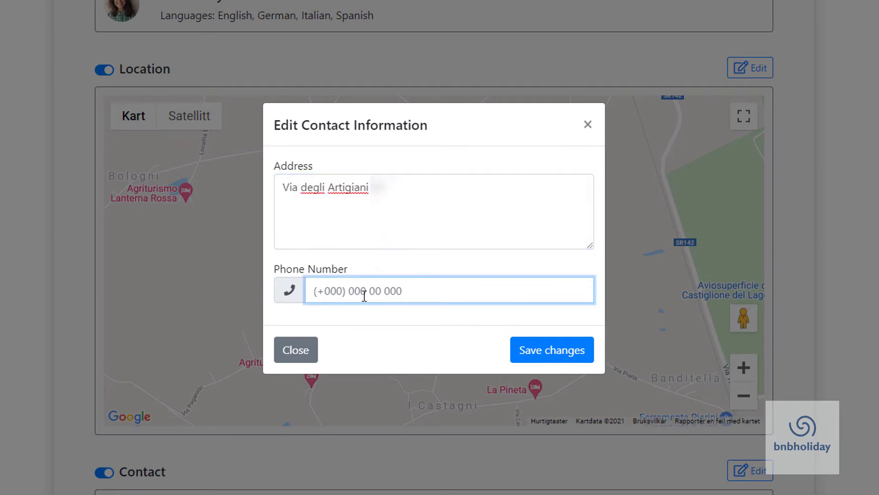
click(532, 362)
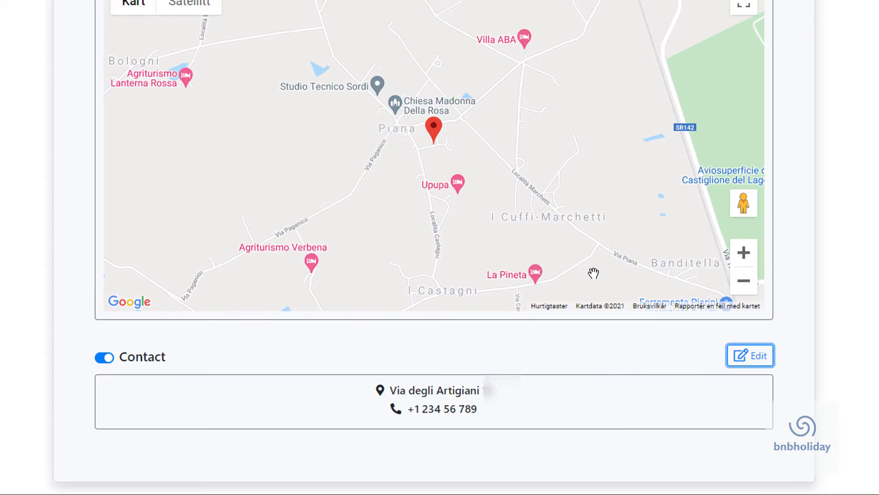
scroll(595, 218, up, 9)
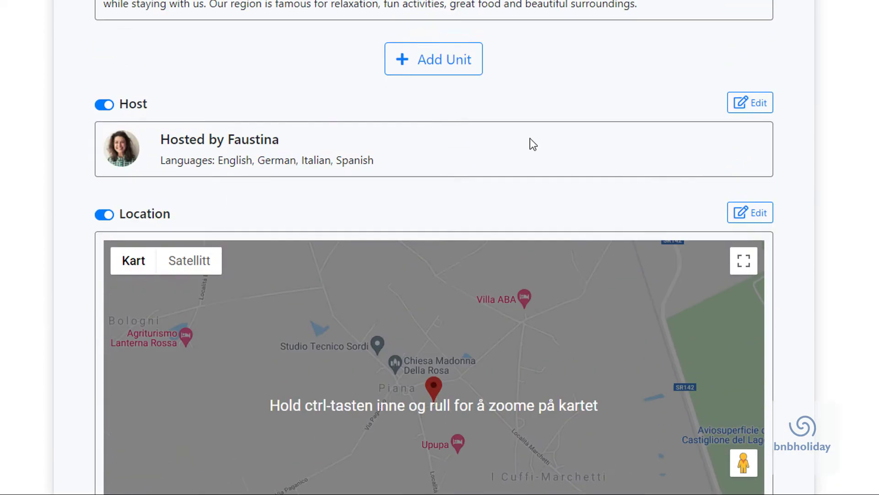
Step: Add a new unit named Apartment Mare
click(438, 216)
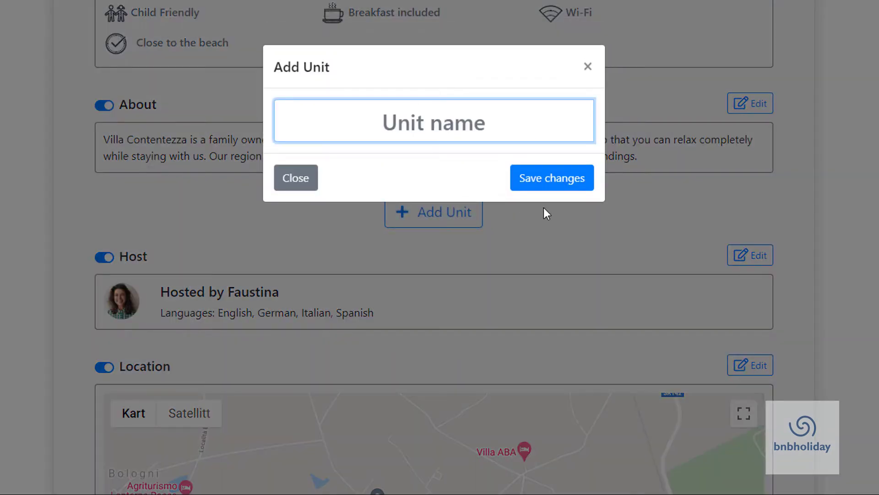
text(Apartman)
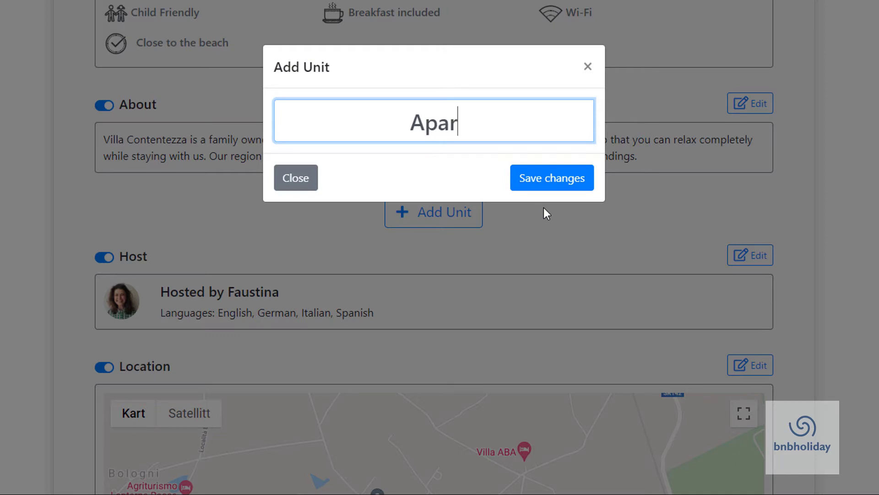
key(BackSpace)
key(BackSpace)
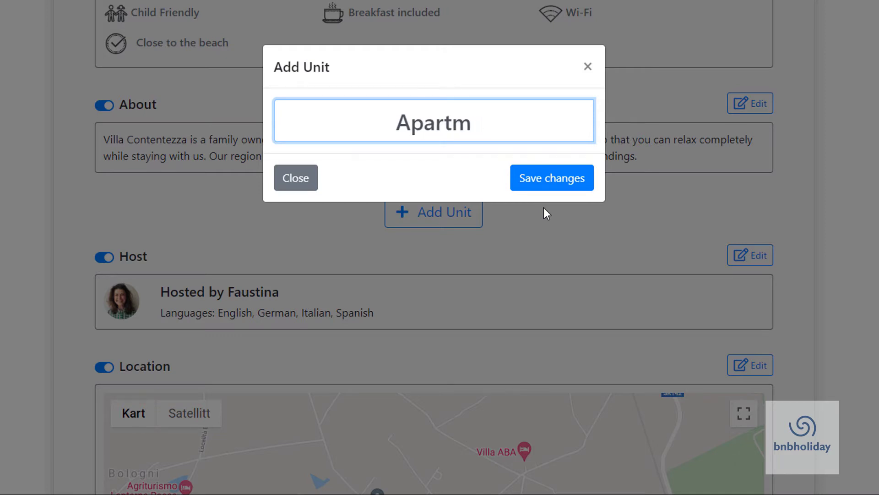
text(ent Mare)
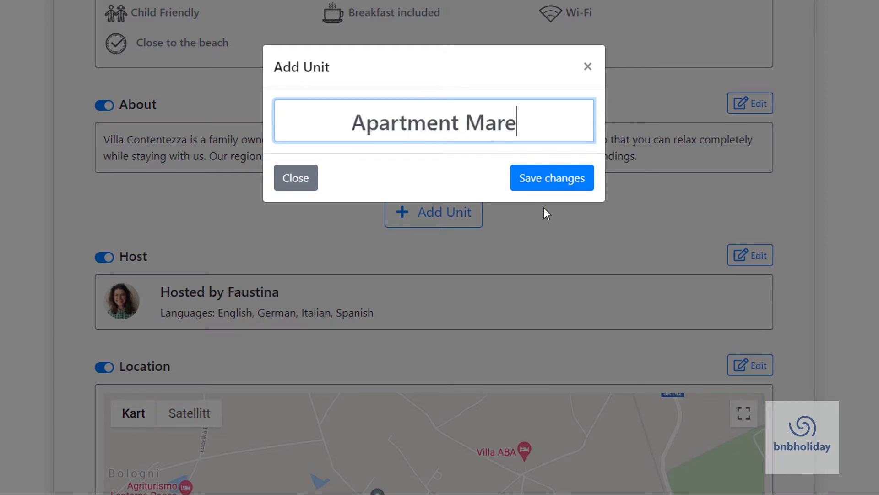
click(552, 193)
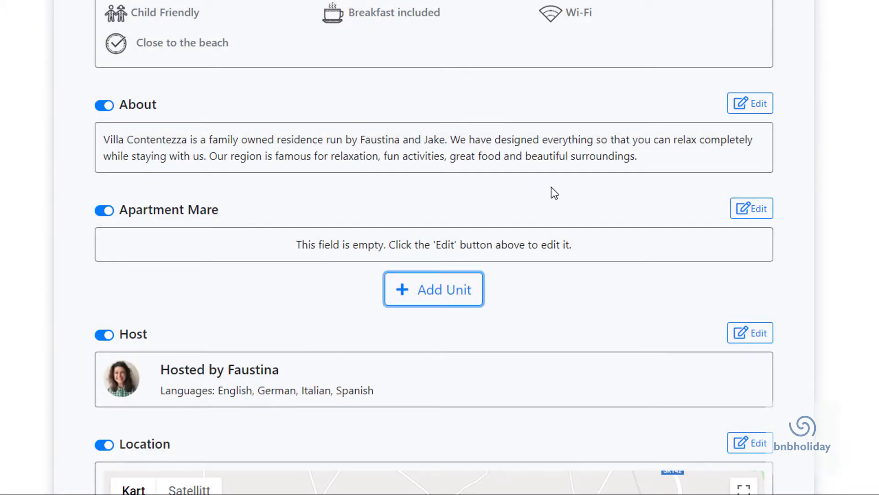
Step: Upload Apartment Mare's interior photos and move the living room photo to second place
click(742, 207)
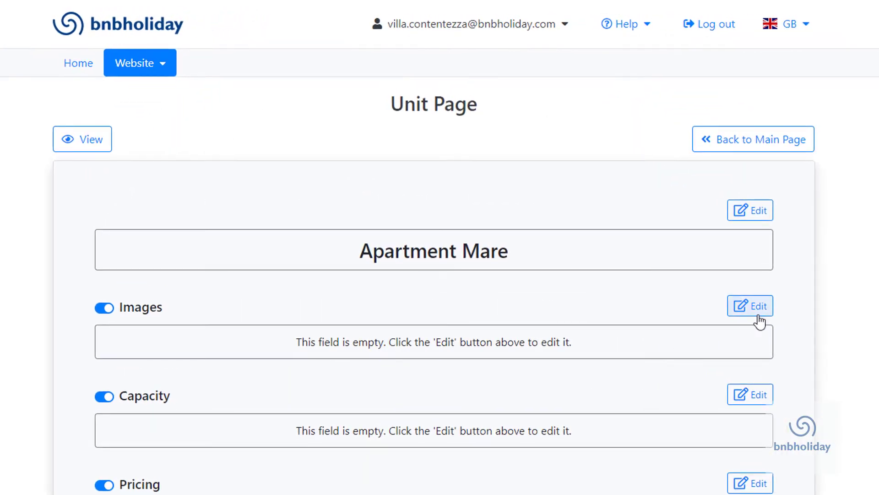
click(678, 234)
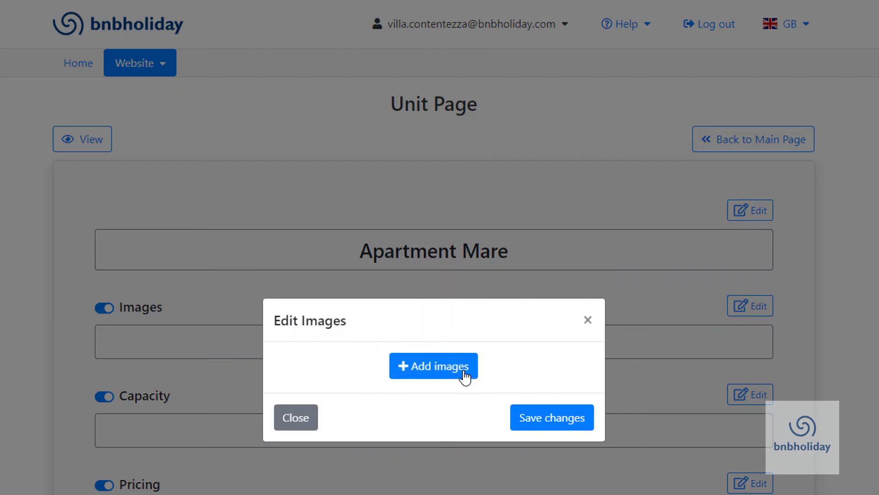
click(463, 377)
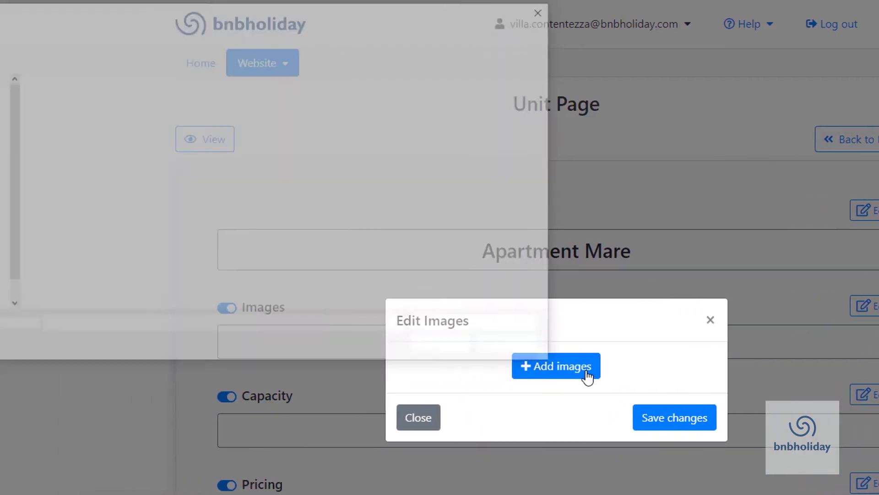
click(147, 118)
shift+click(74, 120)
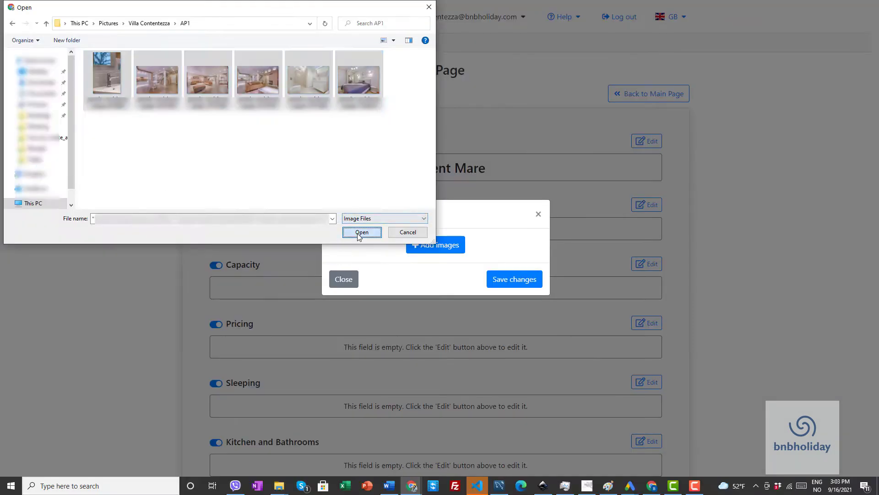
click(450, 346)
scroll(507, 361, down, 10)
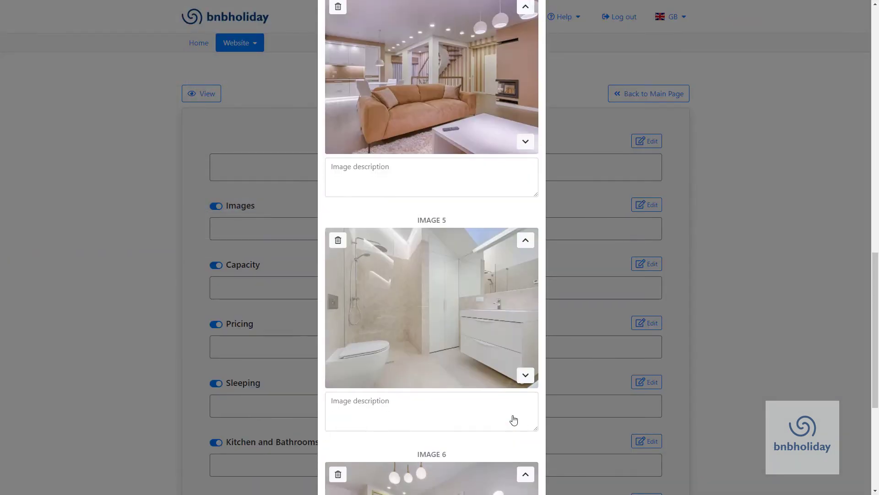
scroll(530, 235, up, 4)
click(525, 231)
scroll(526, 271, up, 5)
scroll(526, 275, down, 15)
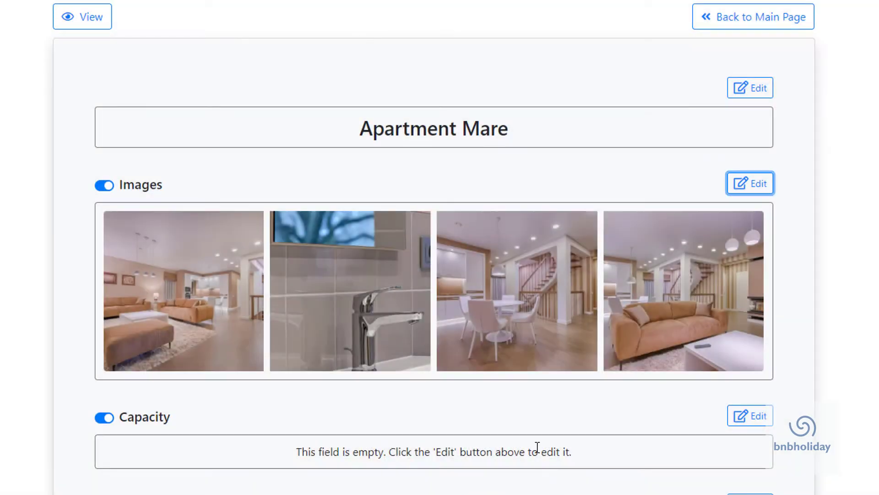
scroll(749, 306, down, 4)
Step: Raise Apartment Mare's maximum guests to 6, enter 120 m² unit size, and save
click(752, 212)
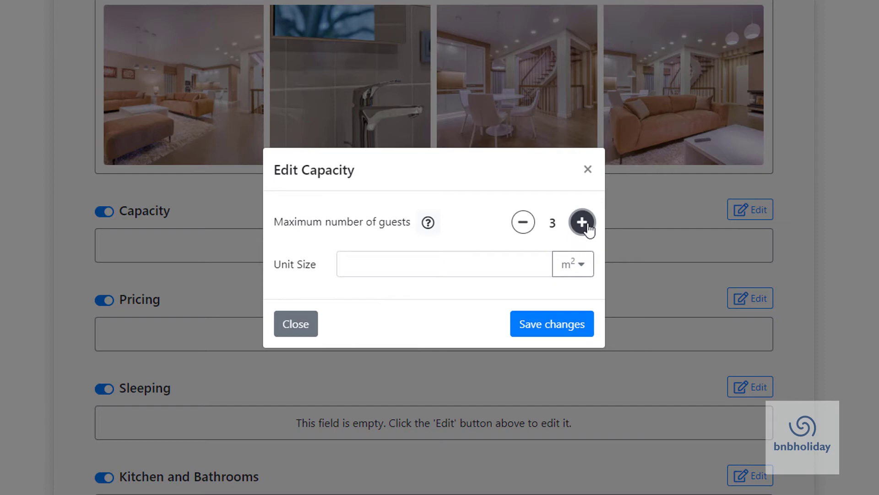
click(589, 229)
click(453, 267)
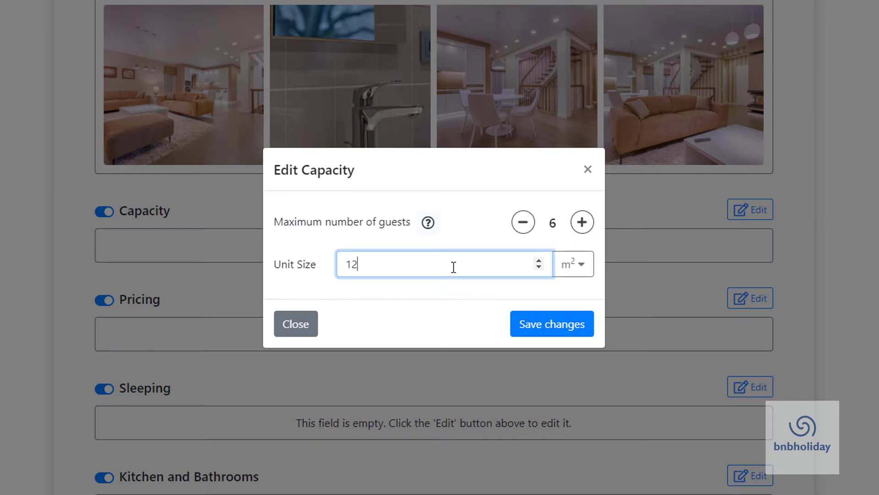
click(562, 327)
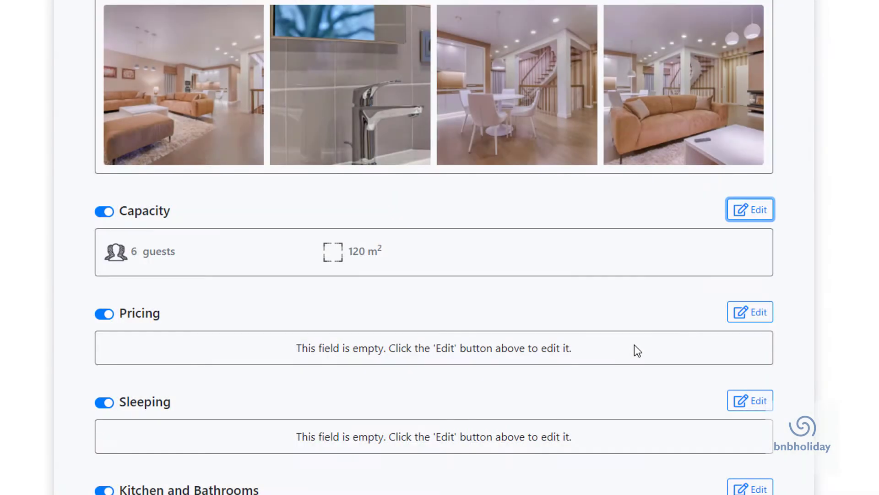
Step: Add a pricing period 01-10-2021 to 31-01-2022 at £160 per night
click(756, 313)
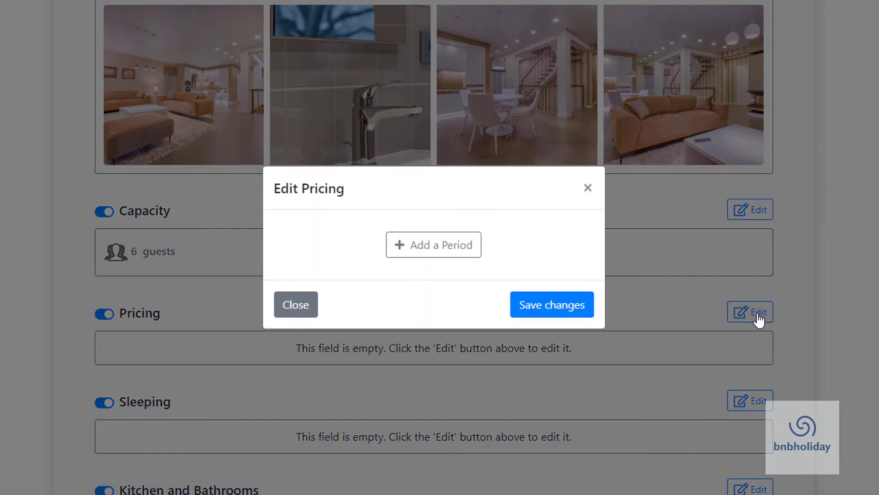
click(440, 256)
click(414, 283)
click(508, 213)
click(473, 373)
click(365, 266)
text(160)
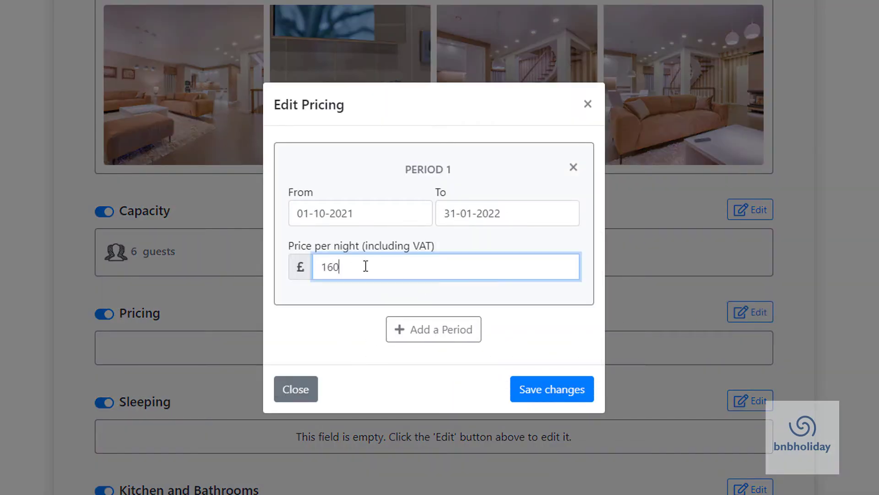
click(571, 409)
scroll(581, 435, down, 6)
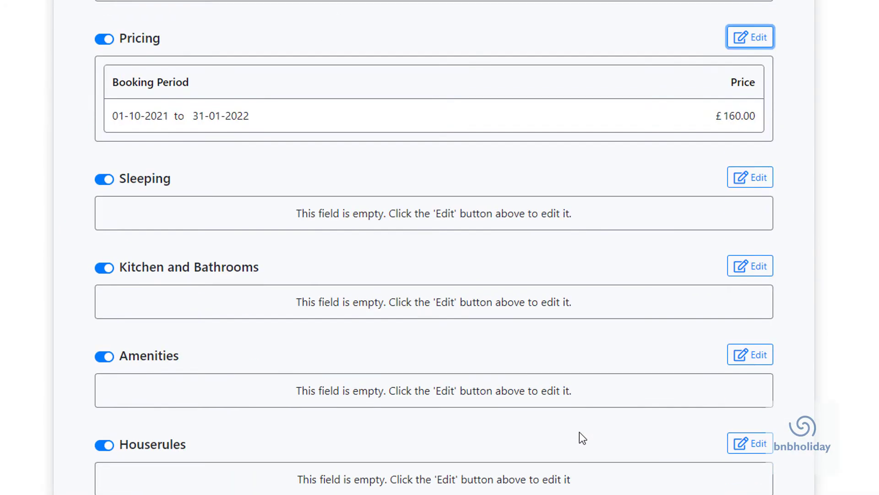
Step: Add Bedroom 1 and Bedroom 2, each with one double bed
click(750, 178)
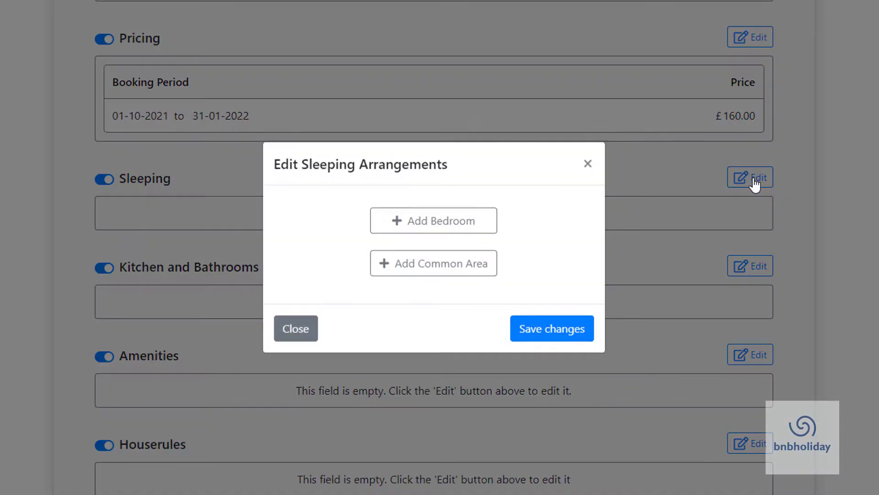
click(463, 223)
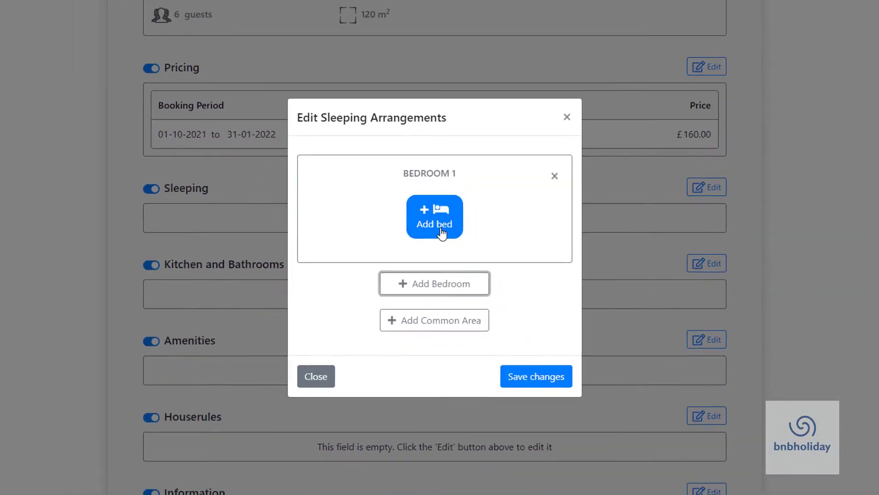
click(442, 227)
click(533, 146)
click(458, 330)
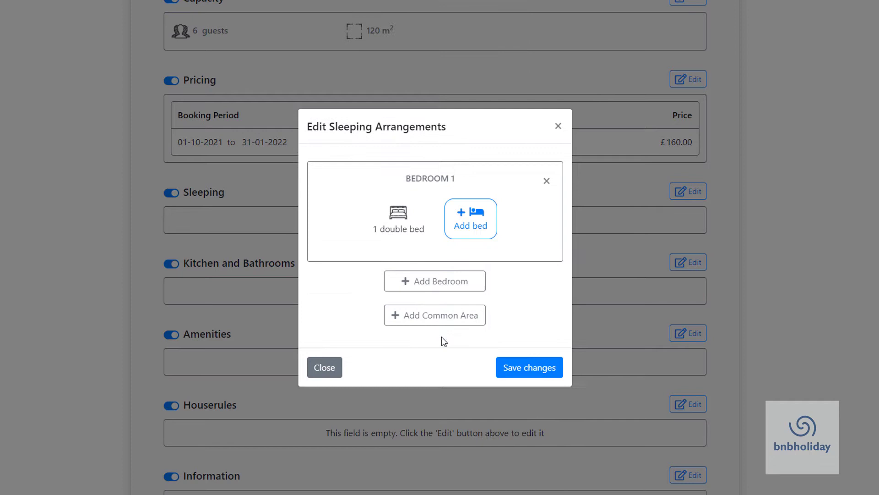
click(458, 281)
click(532, 200)
click(433, 390)
Step: Add Bedroom 3 with two single beds and save the sleeping arrangements
click(435, 335)
click(468, 317)
click(528, 385)
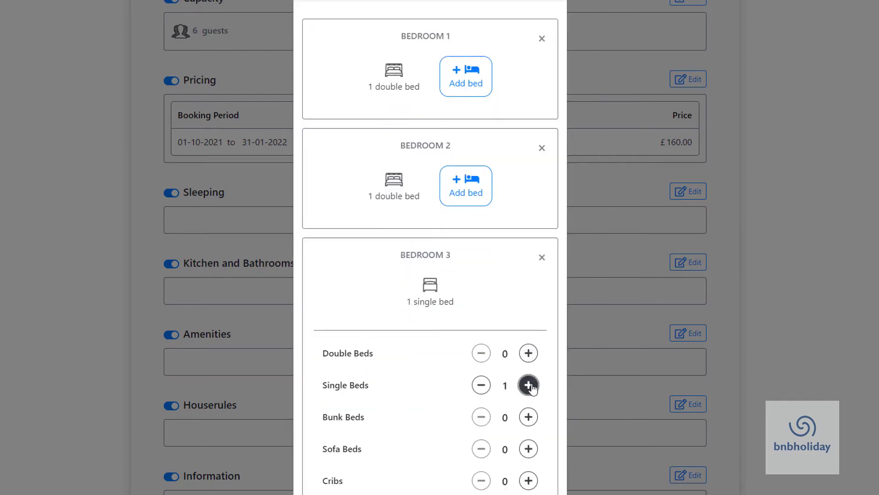
click(528, 385)
scroll(527, 385, down, 3)
click(428, 453)
click(543, 481)
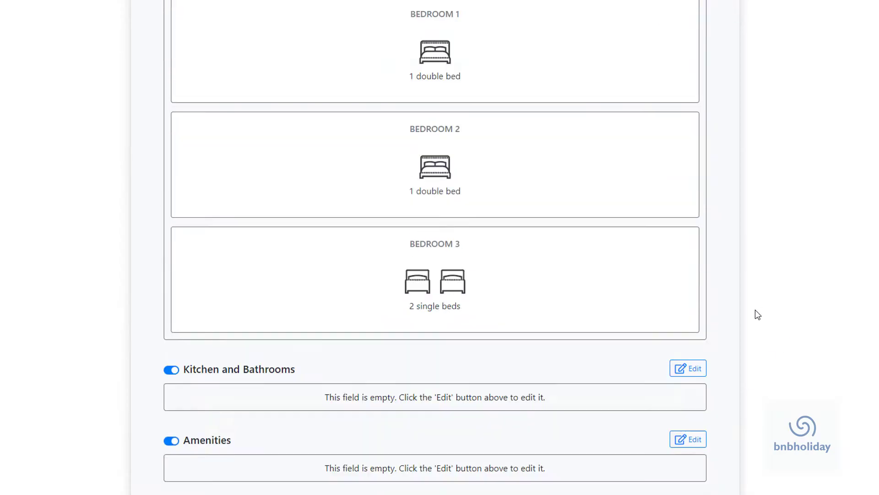
scroll(756, 314, down, 3)
Step: Set the kitchen and bathrooms to one bathroom and one toilet
click(692, 222)
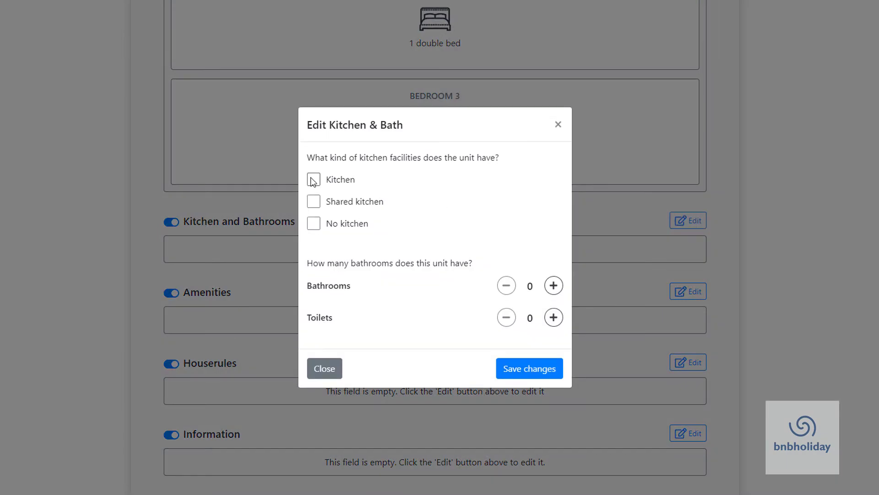
click(554, 286)
click(554, 318)
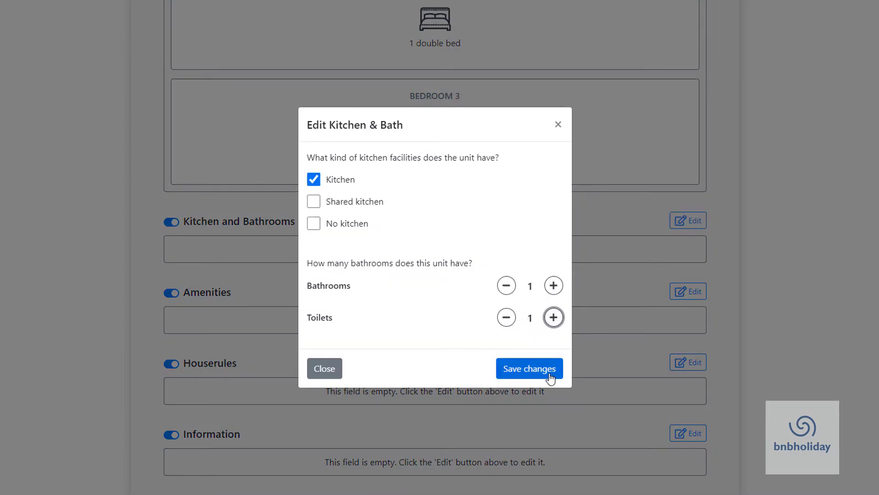
click(550, 369)
Step: Save the unit's chosen amenities list
click(685, 296)
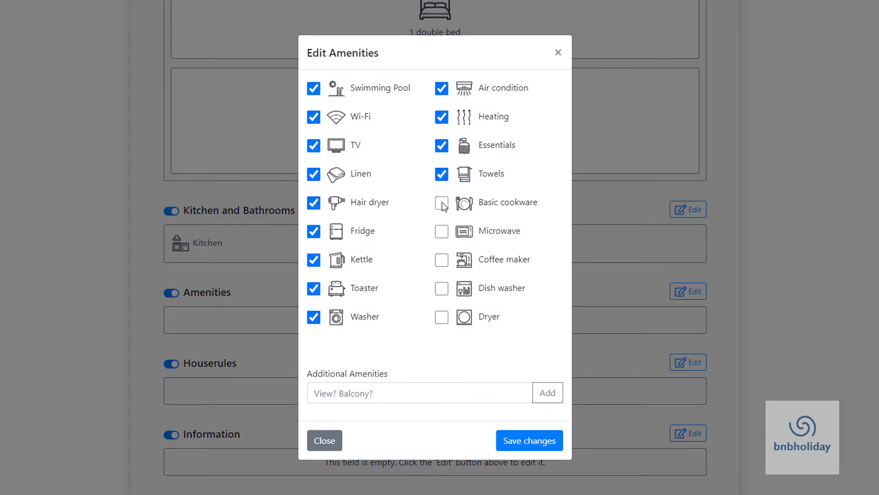
click(513, 445)
scroll(601, 417, down, 3)
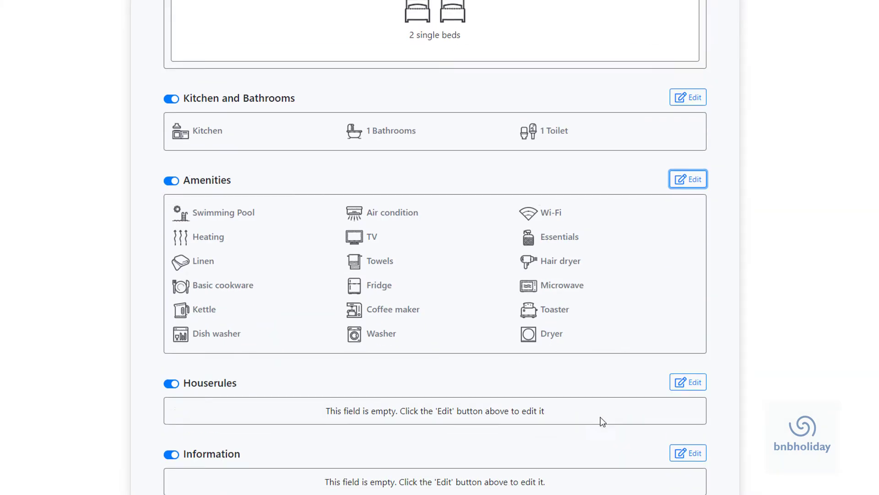
Step: Set the house rules to allow pets and forbid smoking
click(685, 365)
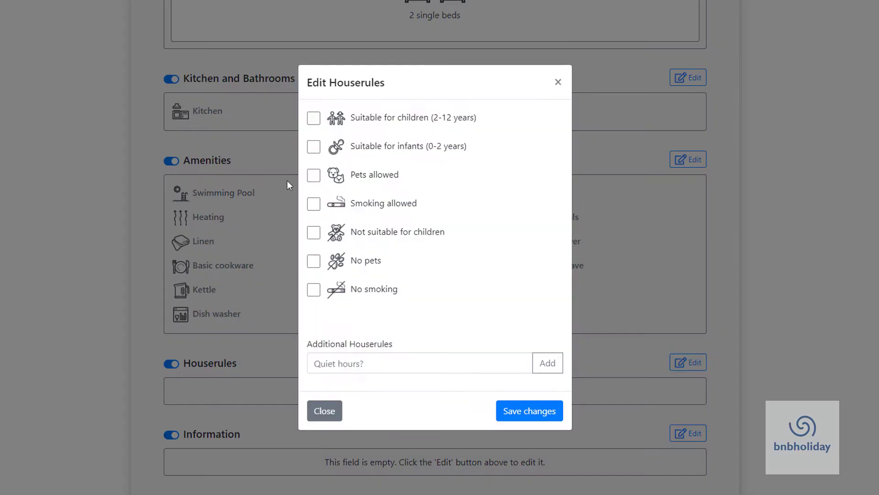
click(314, 175)
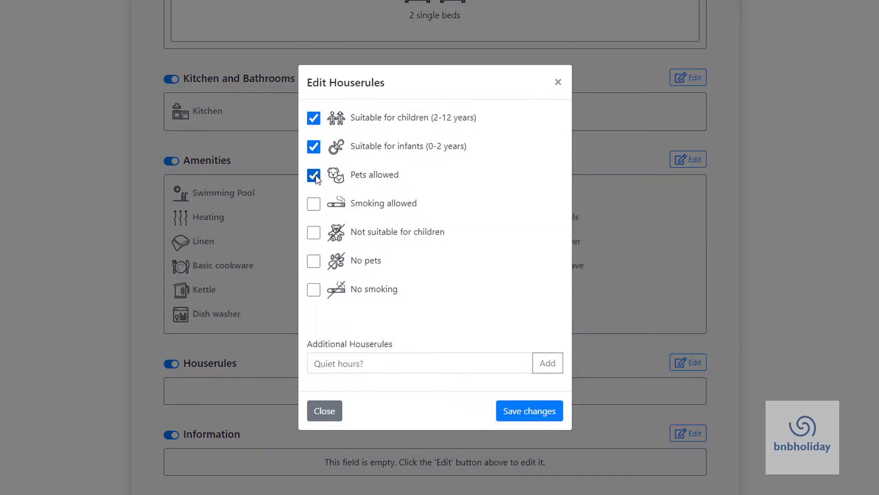
click(315, 290)
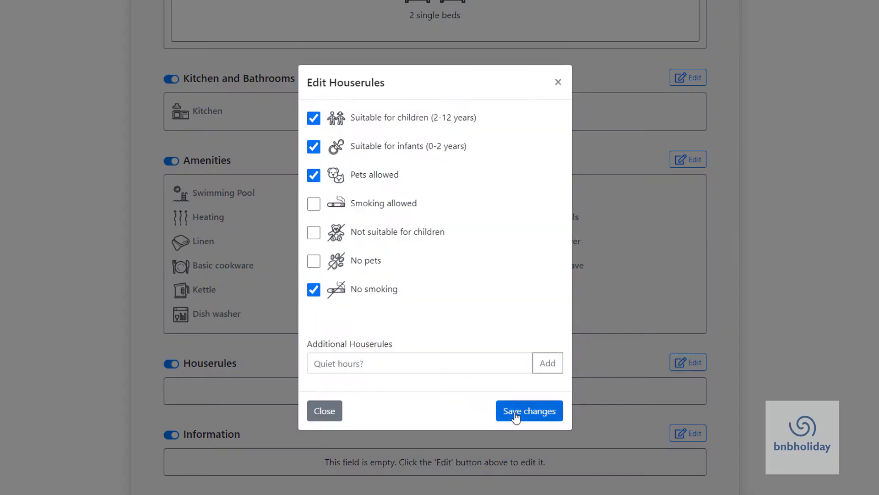
click(516, 410)
Step: Complete the Information text 'Check in from 11 AM Check out before 9 AM' and save
scroll(603, 442, down, 1)
click(687, 433)
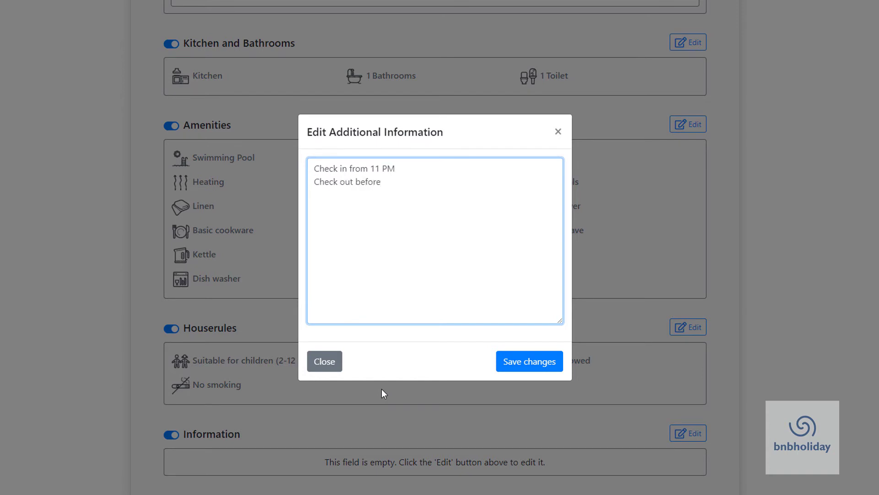
text(M)
click(542, 365)
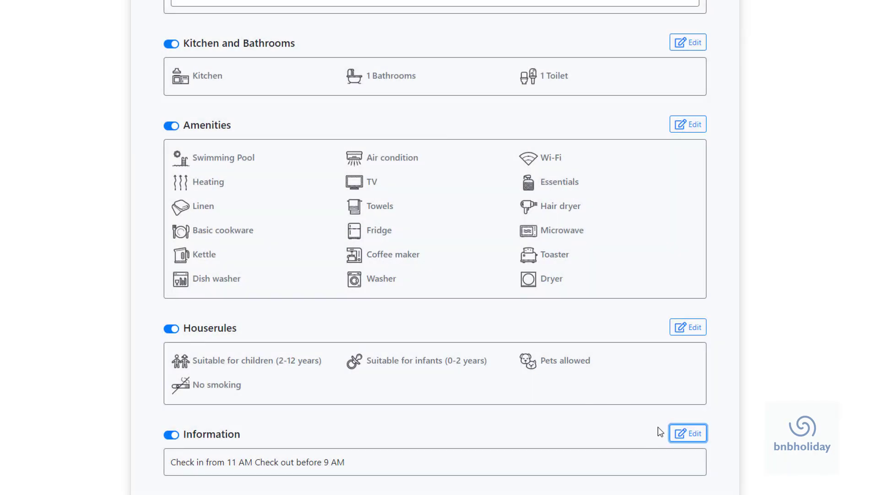
scroll(684, 321, up, 20)
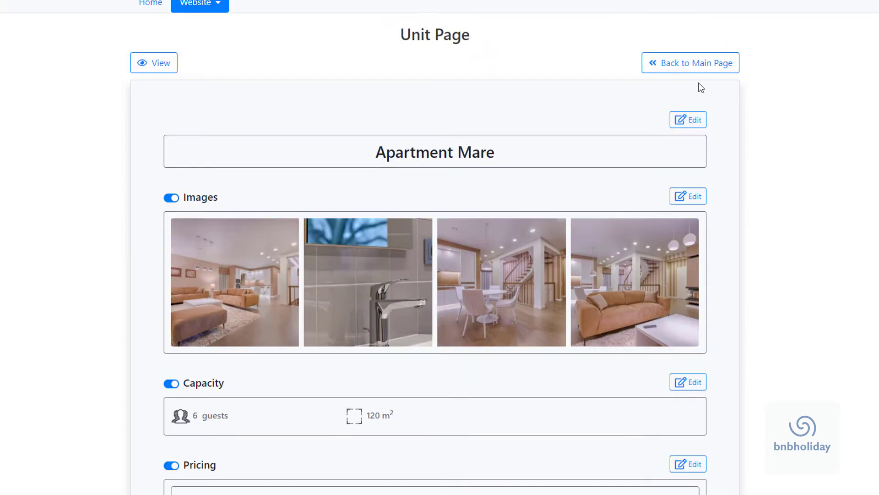
Step: Back on the main page, add a third unit named Apartment Luna
click(694, 71)
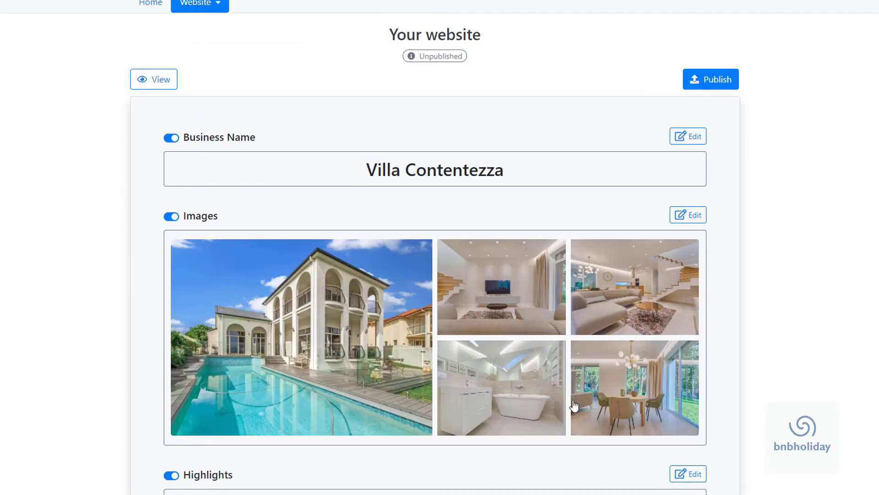
scroll(408, 421, down, 5)
scroll(409, 418, down, 5)
click(443, 306)
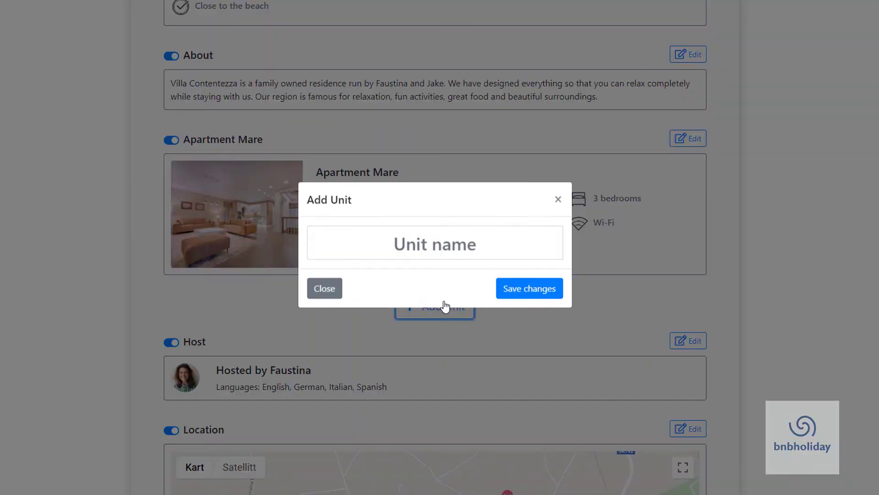
text(Aåa)
text(rtm)
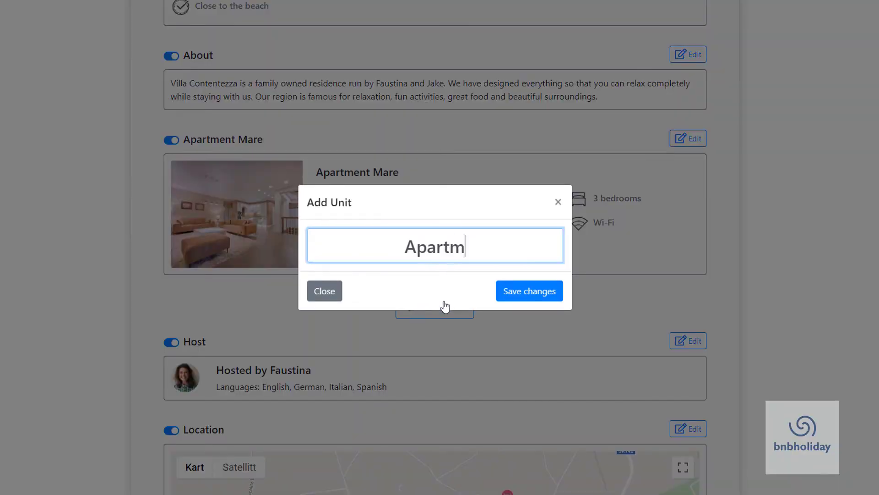
text(ent Luna)
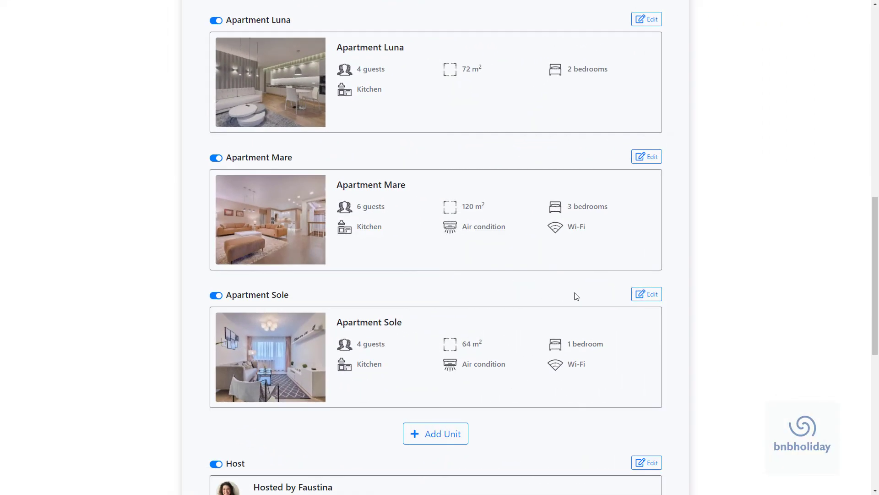
scroll(582, 292, up, 10)
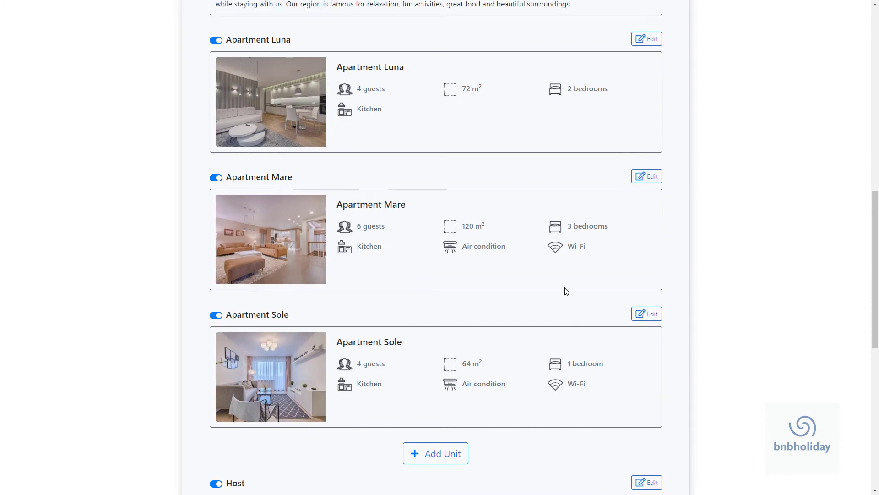
scroll(511, 263, up, 3)
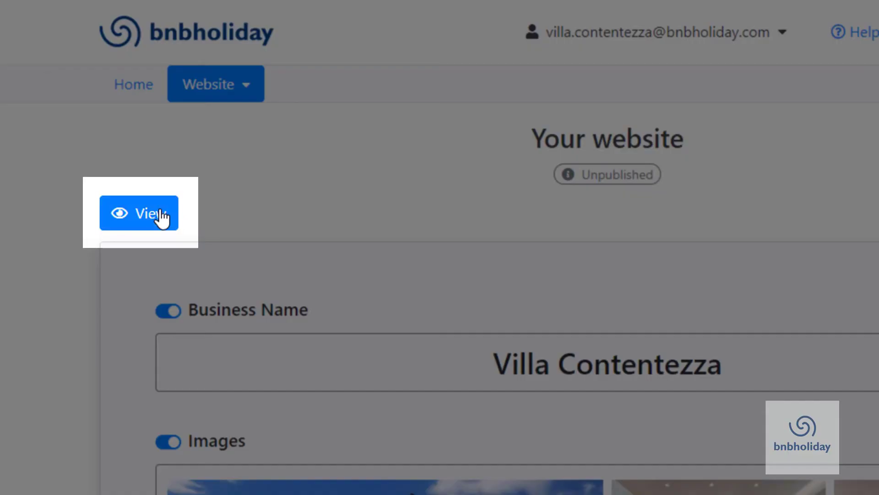
Step: Preview the Villa Contentezza main page as it will appear published
click(160, 212)
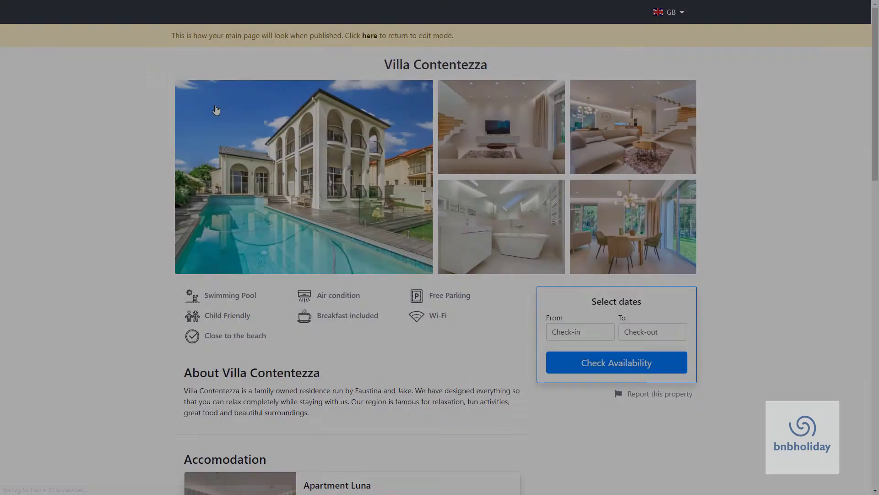
scroll(489, 213, down, 18)
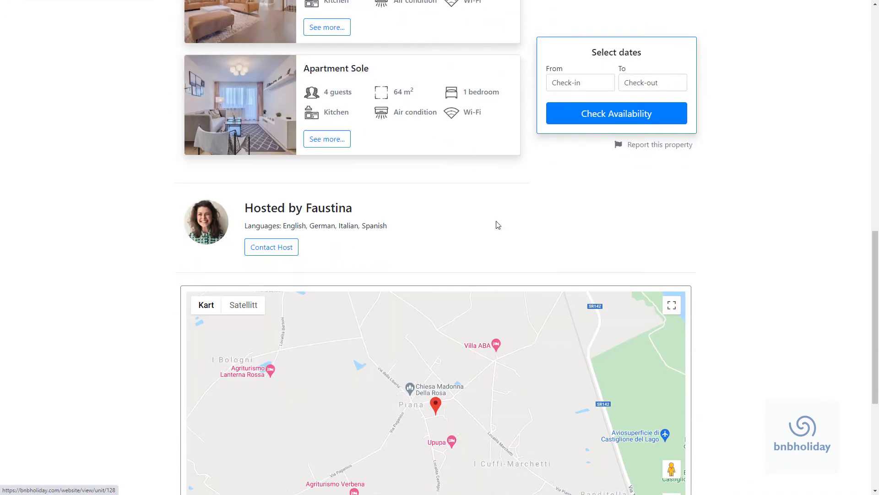
scroll(754, 235, up, 18)
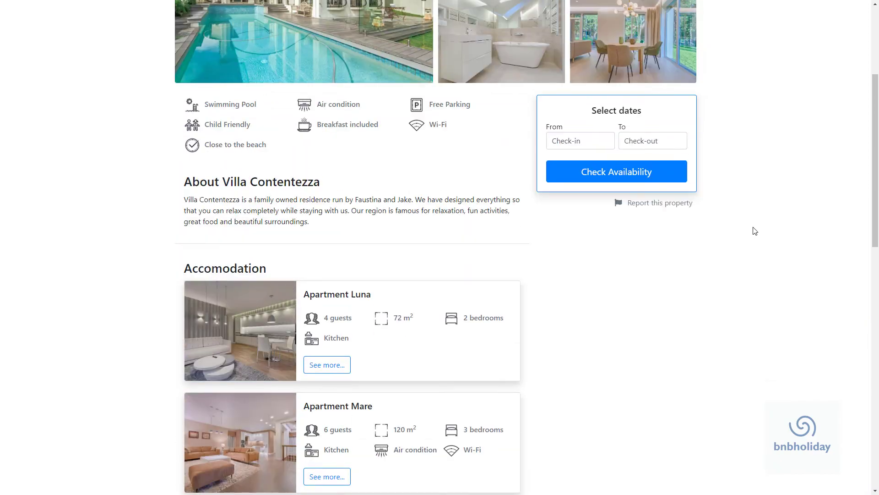
scroll(387, 53, down, 4)
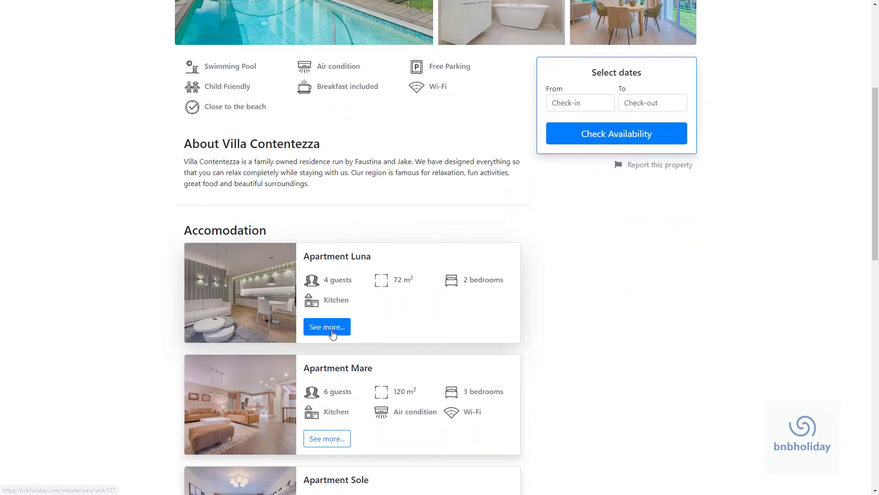
Step: Preview Apartment Luna's unit page, return to edit mode and start publishing
click(350, 325)
scroll(712, 389, down, 18)
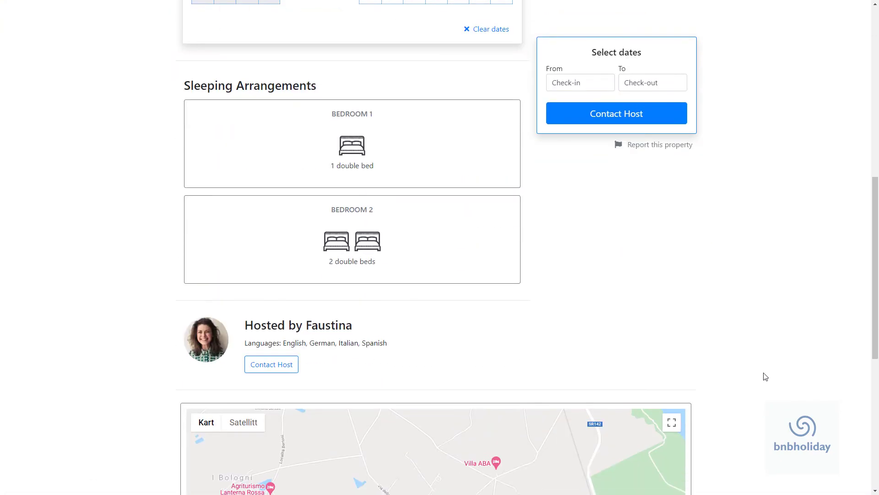
scroll(765, 376, up, 12)
scroll(764, 375, up, 2)
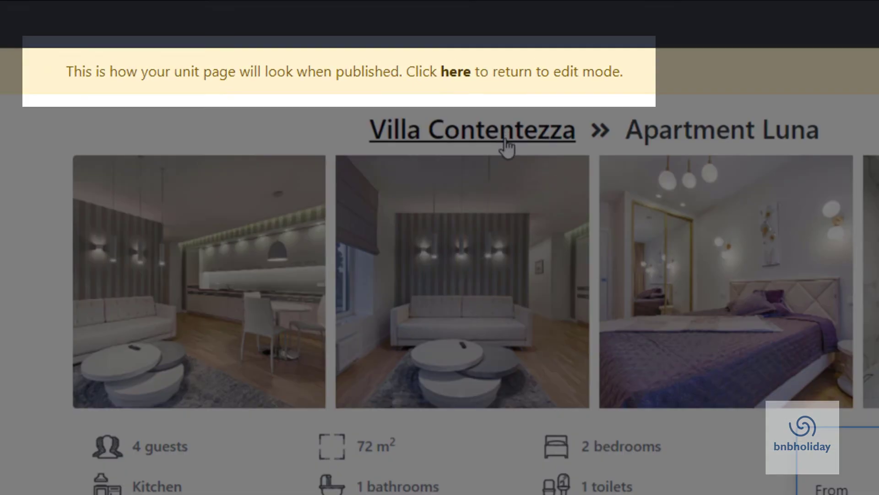
click(506, 139)
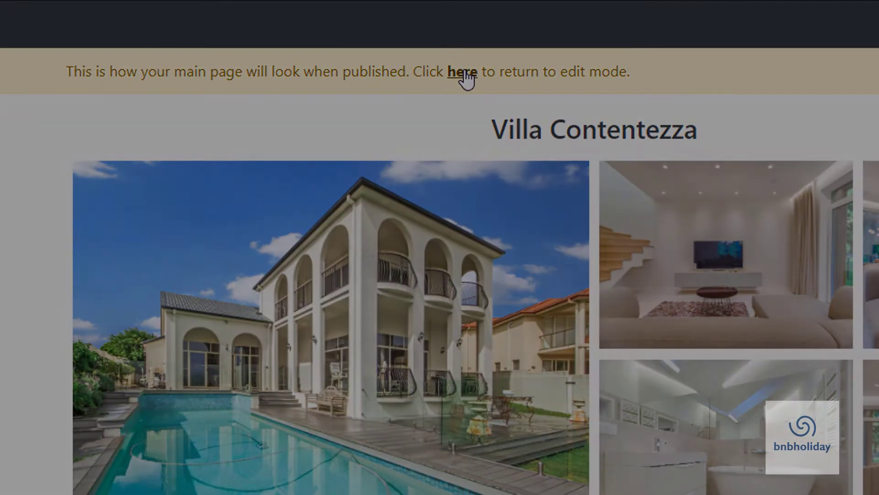
click(462, 73)
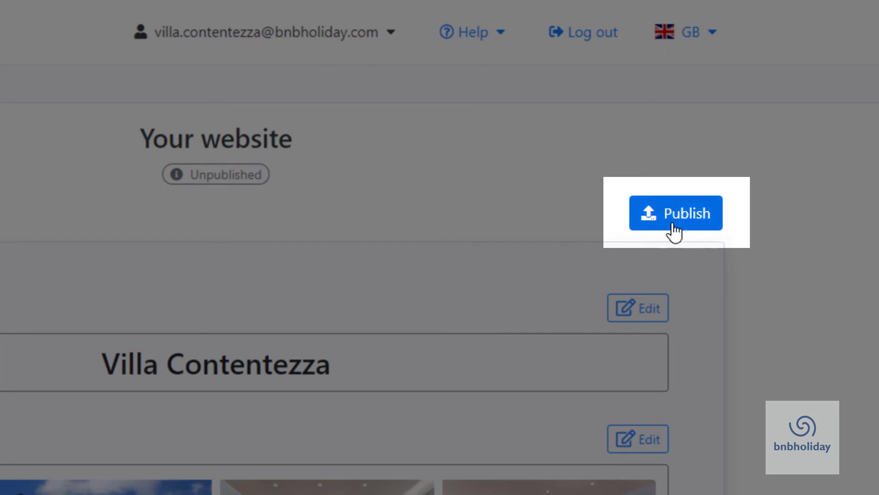
click(673, 224)
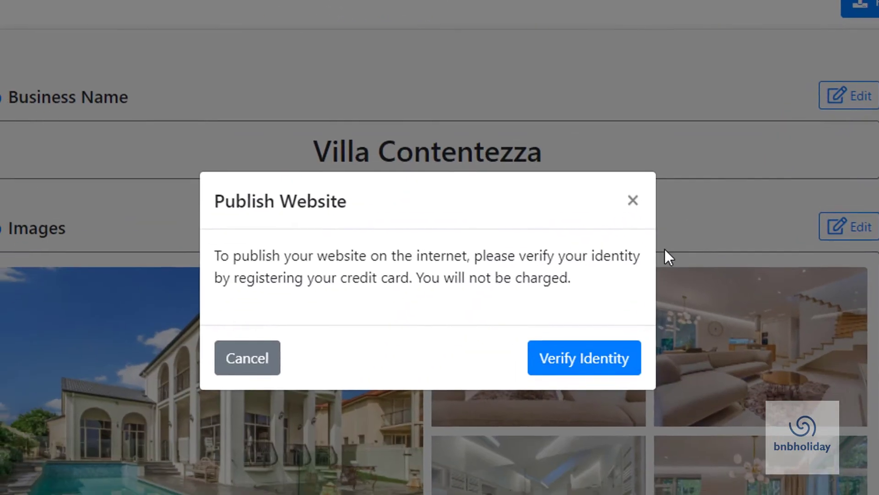
Step: Verify identity by subscribing the saved card to the £0.00 Free Plan in Stripe Checkout
click(552, 365)
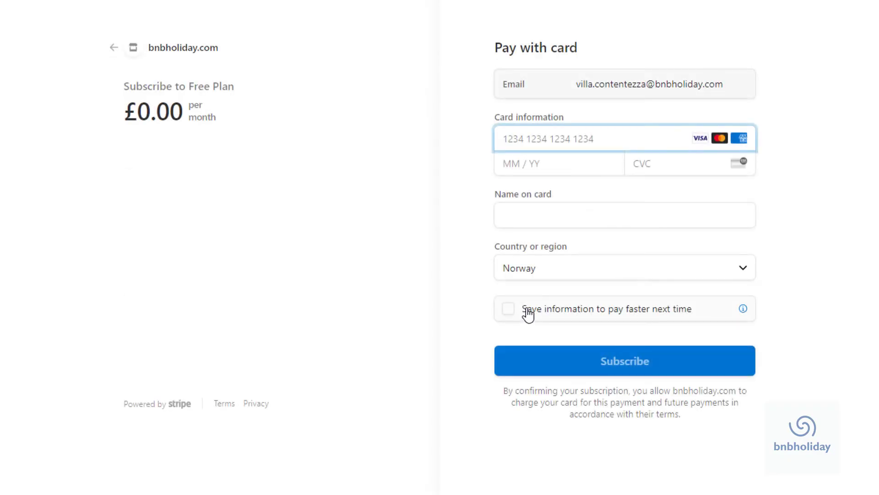
click(524, 139)
text(4242)
click(550, 176)
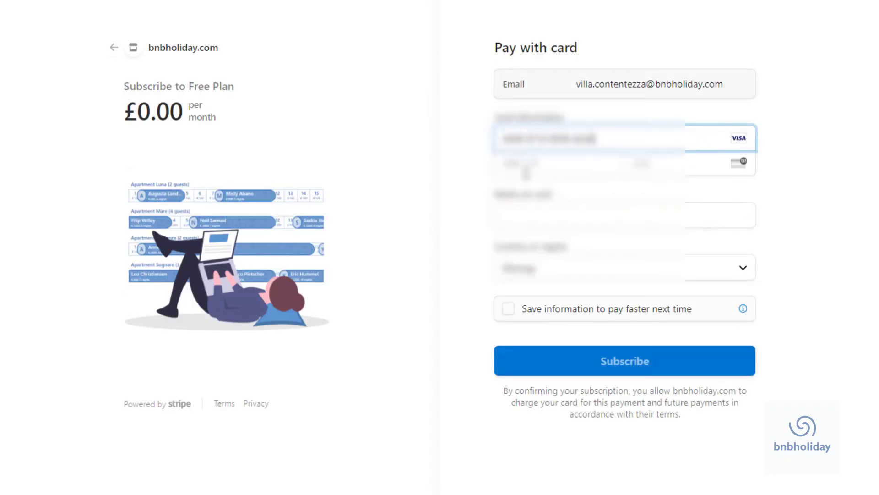
key(Return)
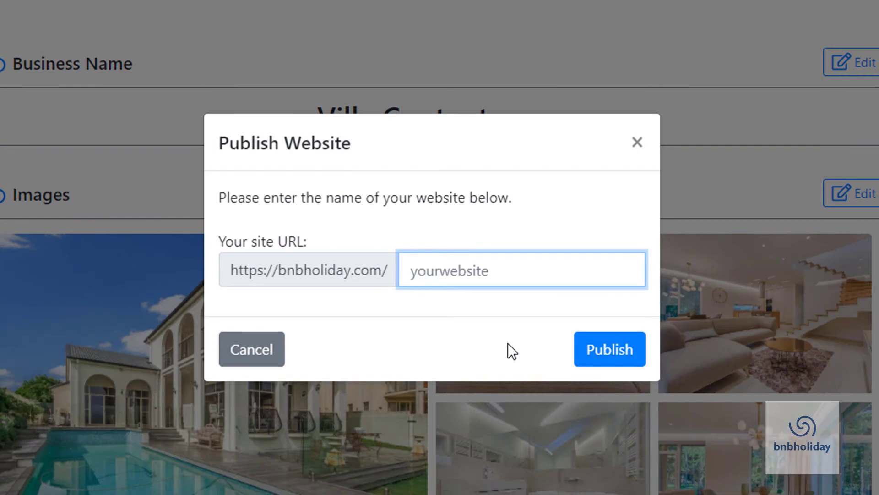
Step: Publish the site with the name 'villa-contentezza' on bnbholiday.com
text(villa-content)
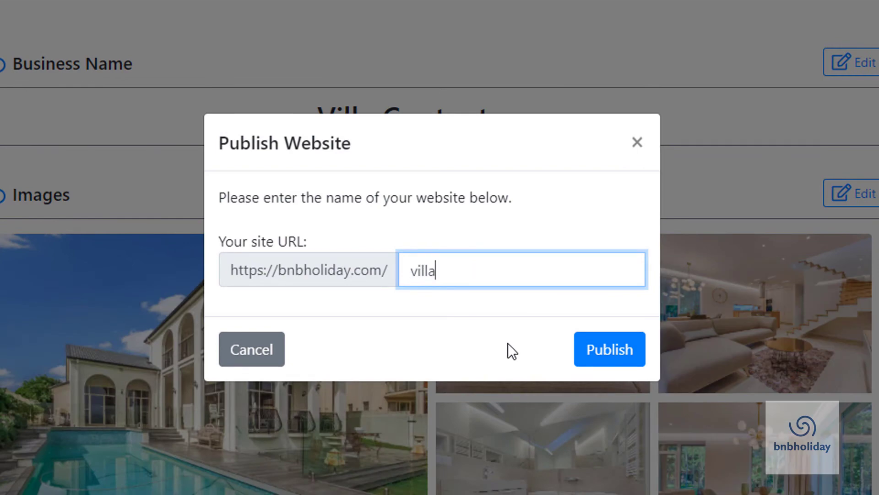
text(ezza)
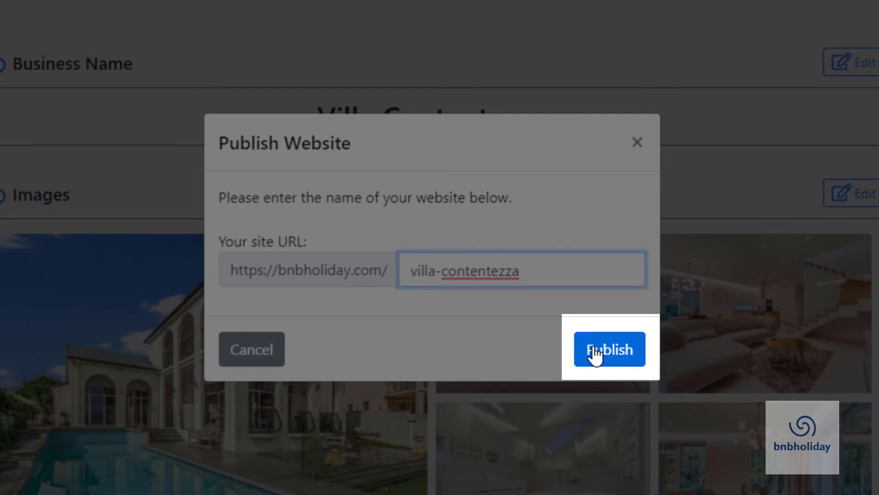
click(595, 356)
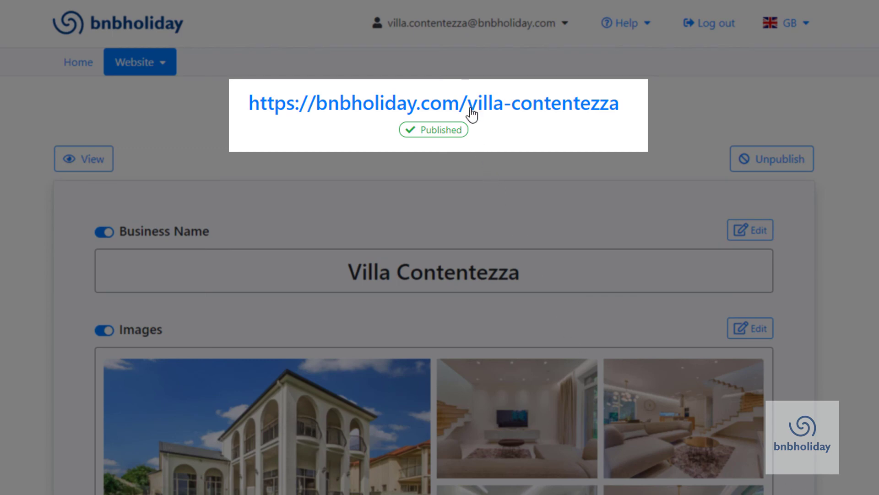
Step: View the live bnbholiday.com/villa-contentezza page, scrolling through its photos, About text and booking box
click(471, 109)
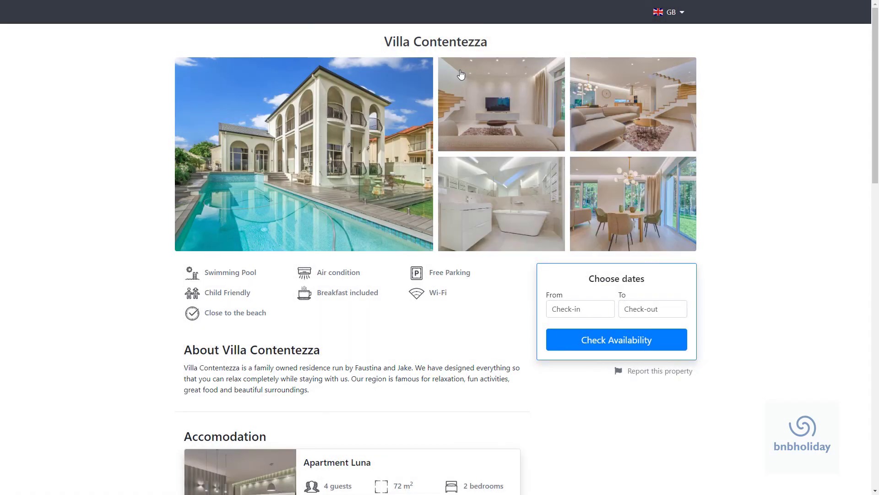
scroll(481, 200, down, 5)
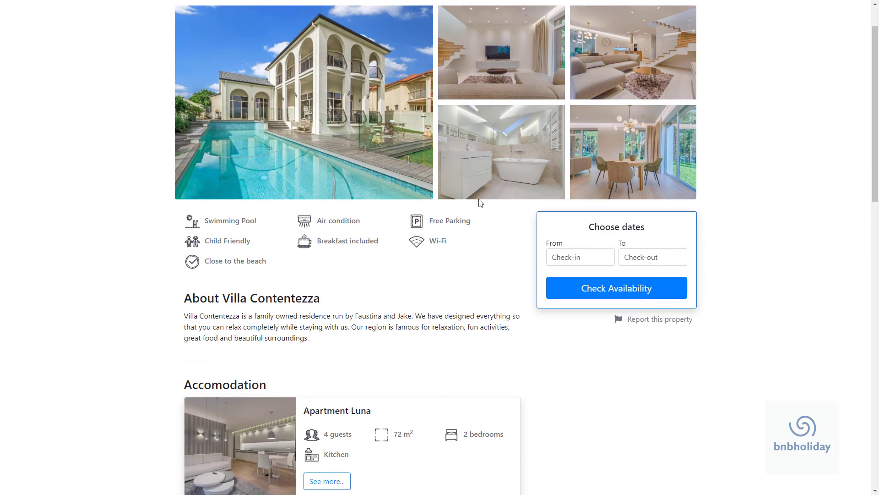
scroll(661, 338, down, 10)
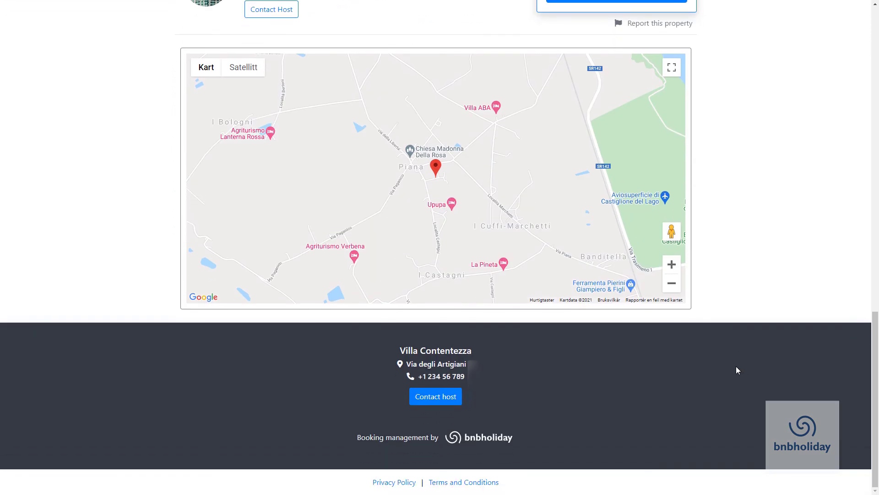
scroll(736, 366, up, 5)
scroll(738, 364, up, 8)
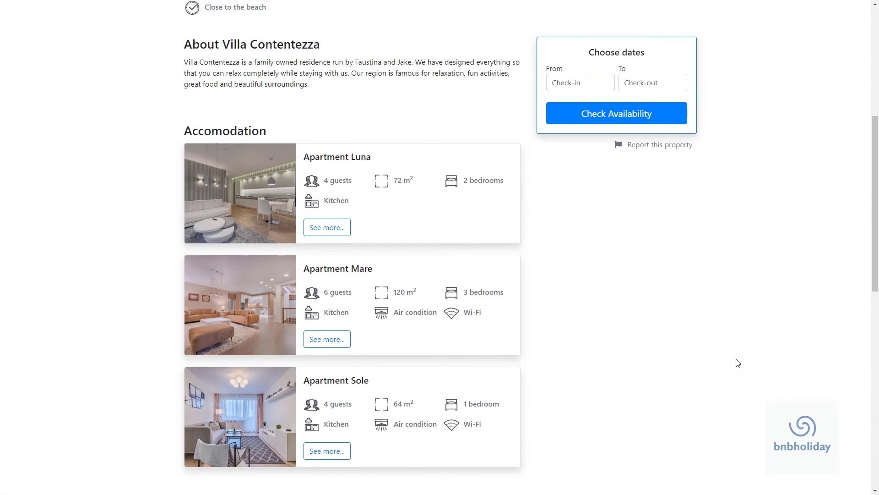
scroll(733, 358, up, 4)
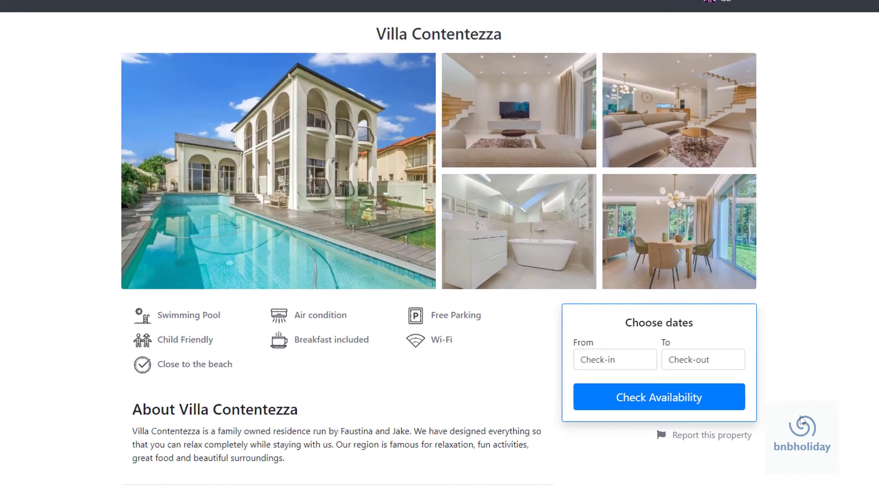